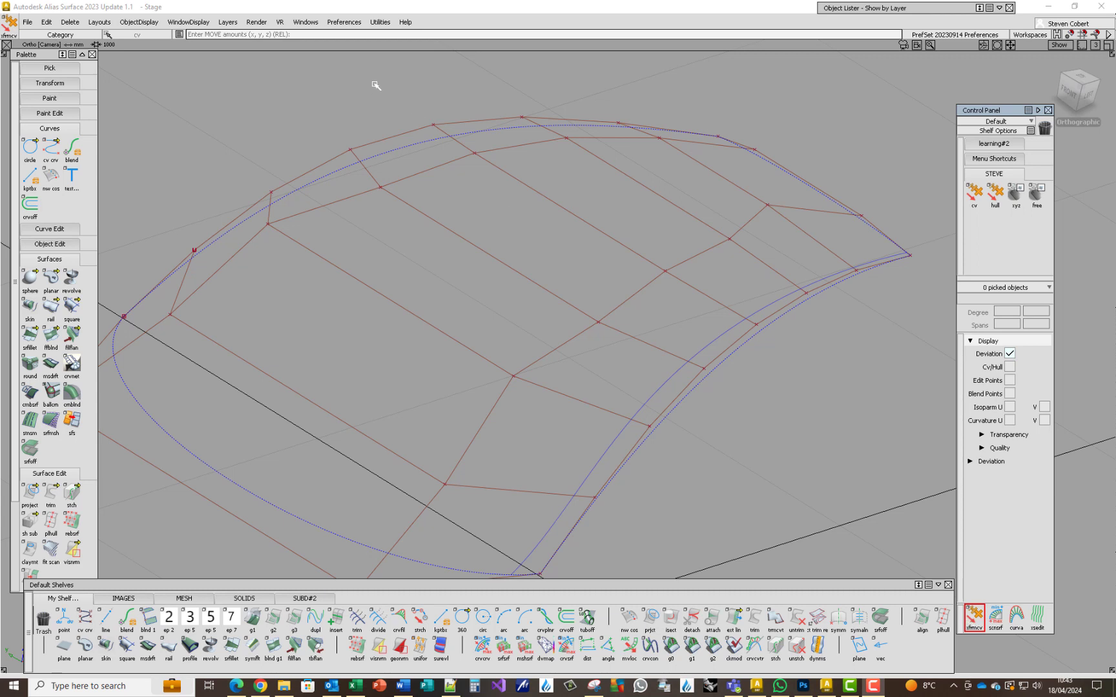
Step: Assign the hotkey C to Transform CV under Modeling Panel Tools in the Hotkeys/Menu Editor and apply it
left_click(306, 22)
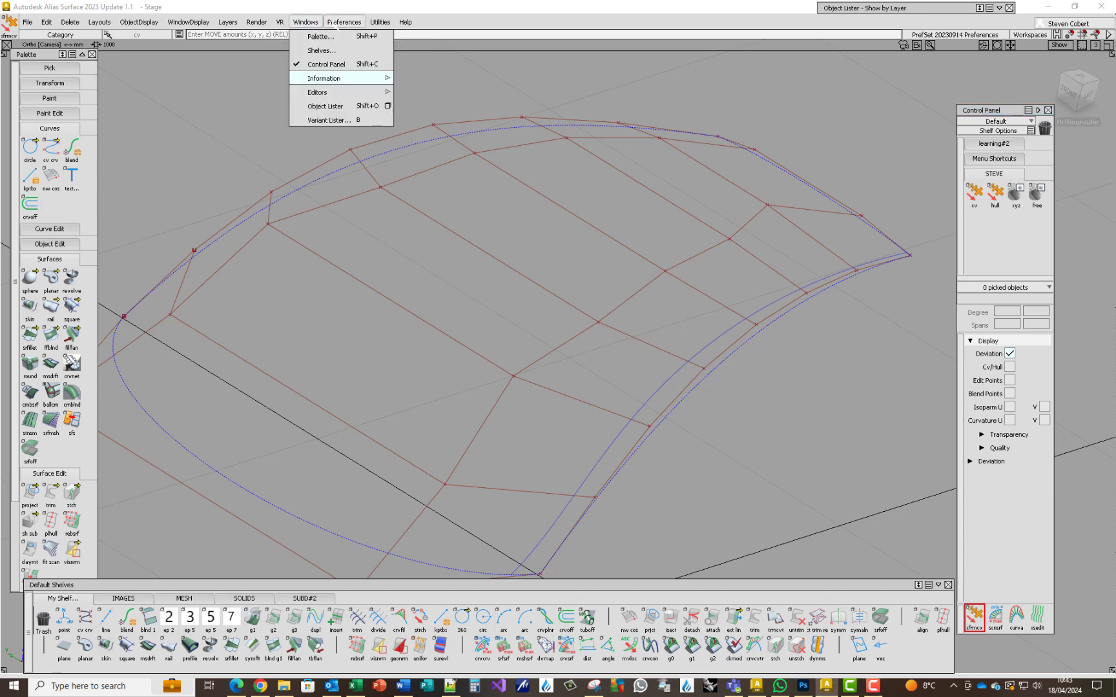
mouse_move(331, 28)
mouse_move(374, 64)
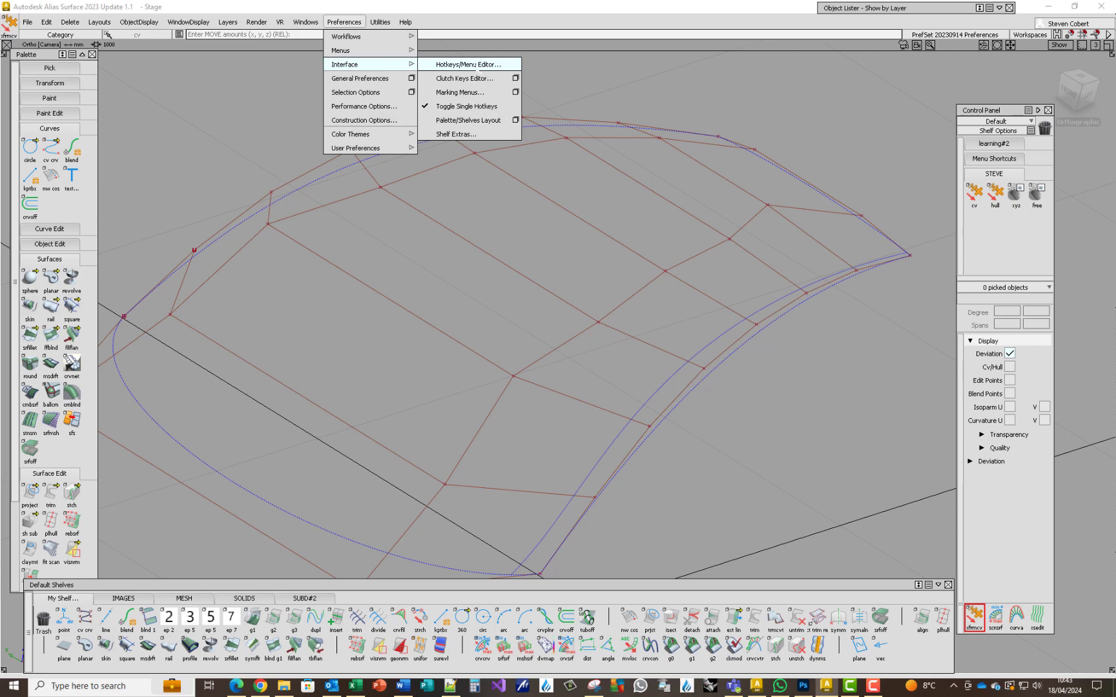
left_click(474, 65)
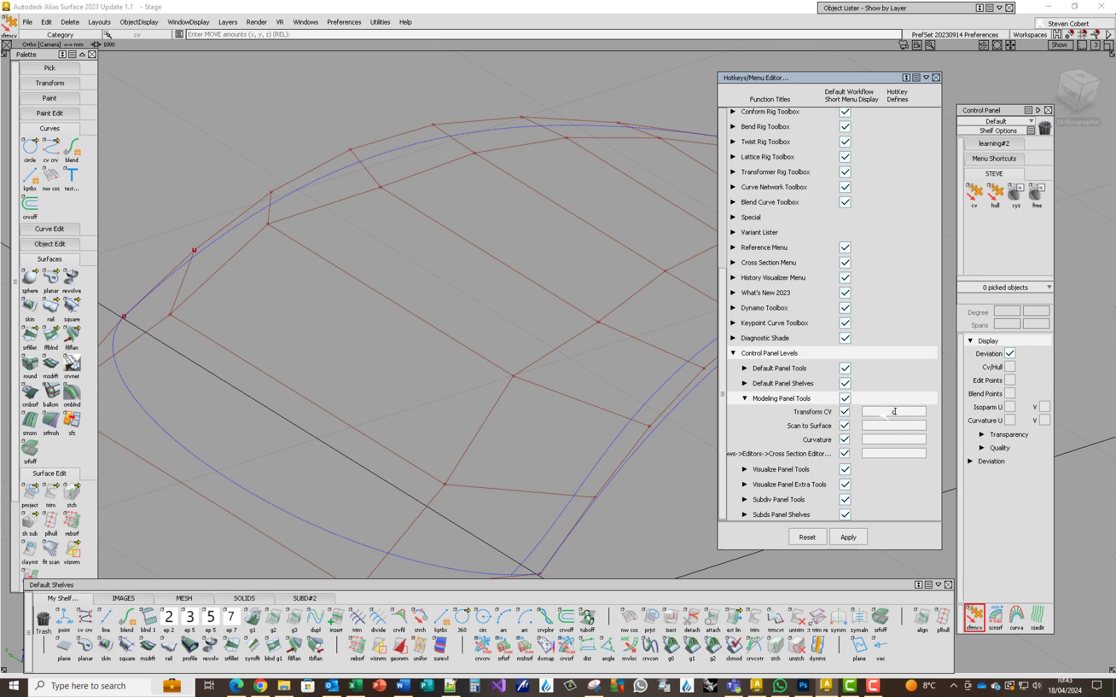
left_click(848, 537)
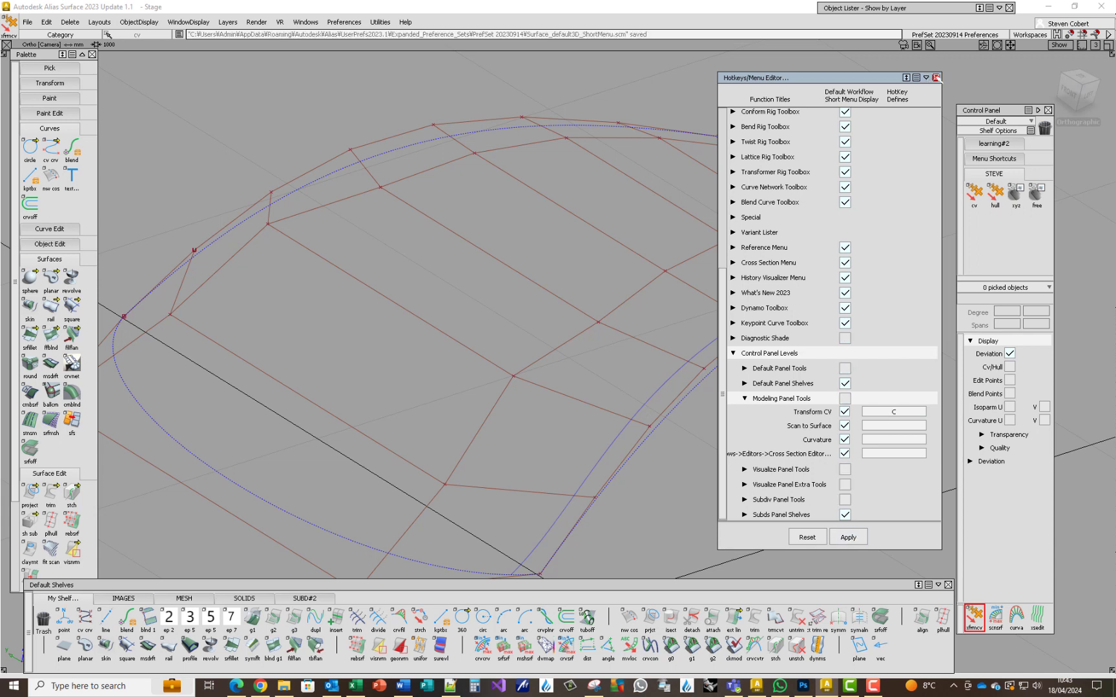
left_click(936, 78)
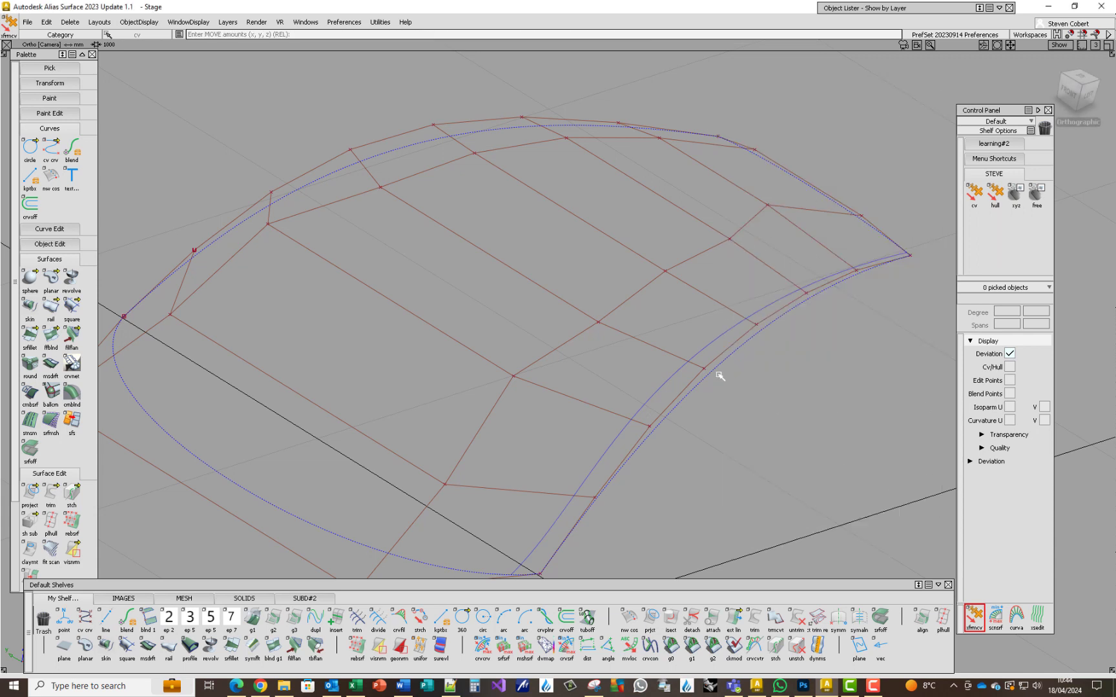
Step: Start Transform CV and pick the interior CV u2v2 of surface#17
key("Escape")
right_click(633, 400)
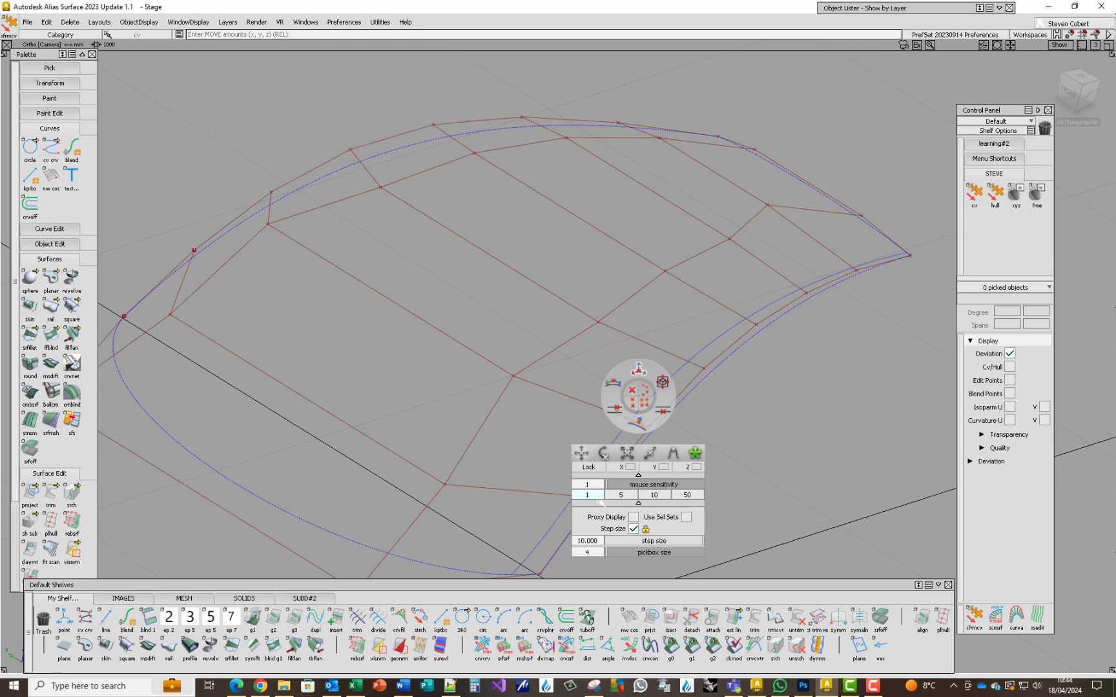
left_click(515, 377)
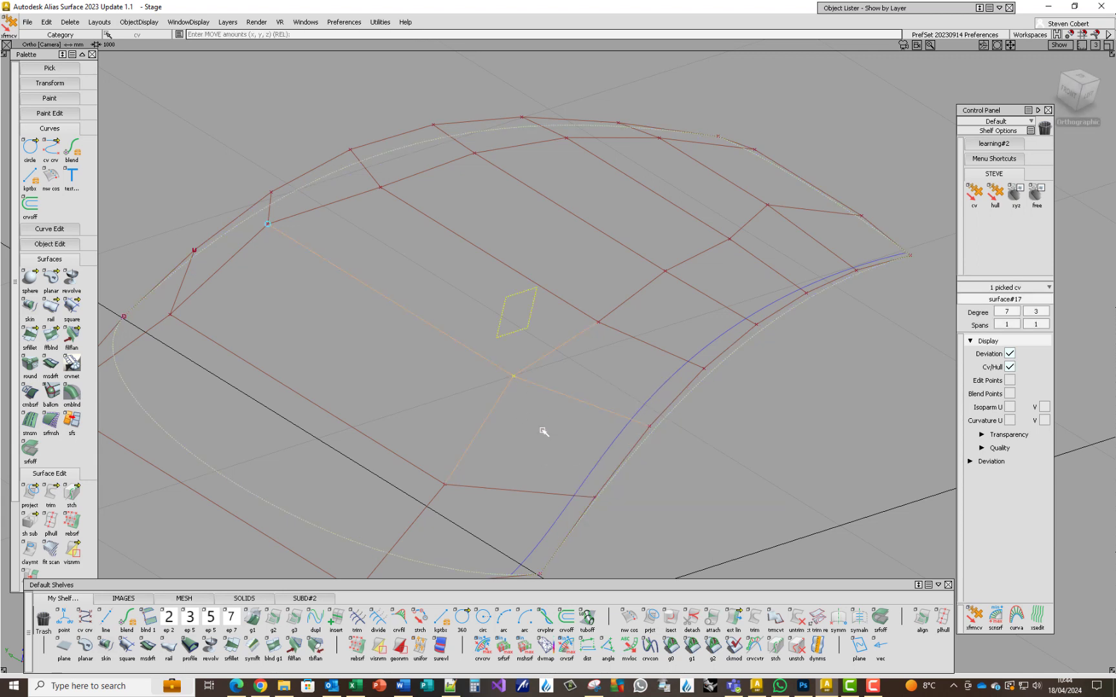
Step: Turn off the step size, try raising the picked CV freely, and undo the move
key("space")
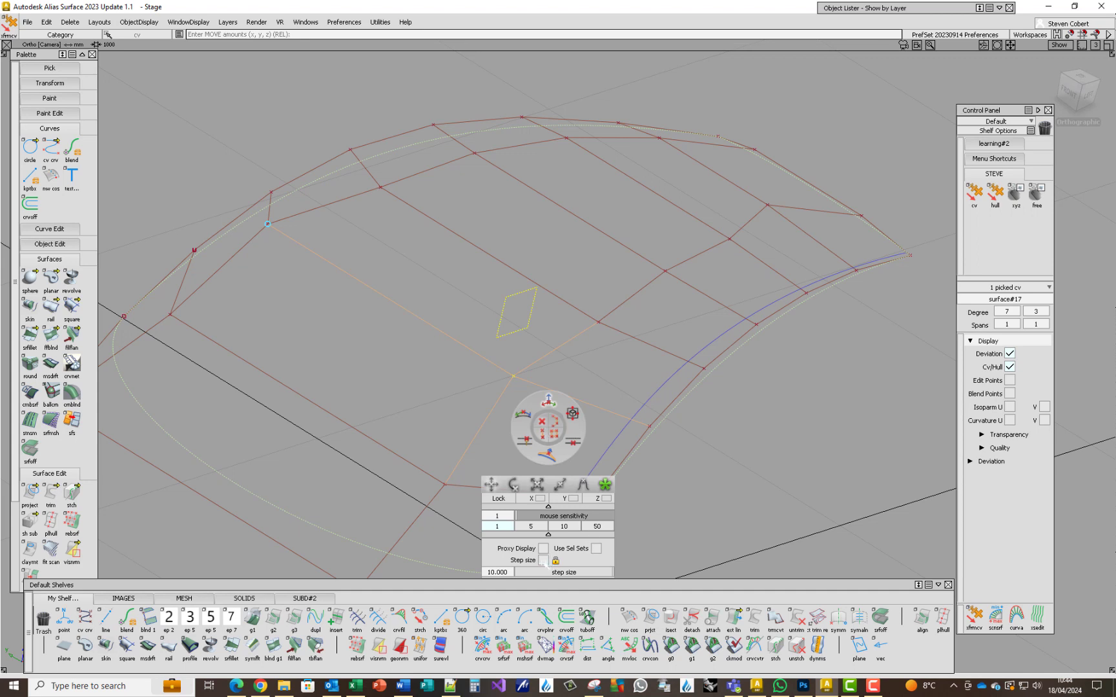
right_click_drag(725, 448, 744, 338)
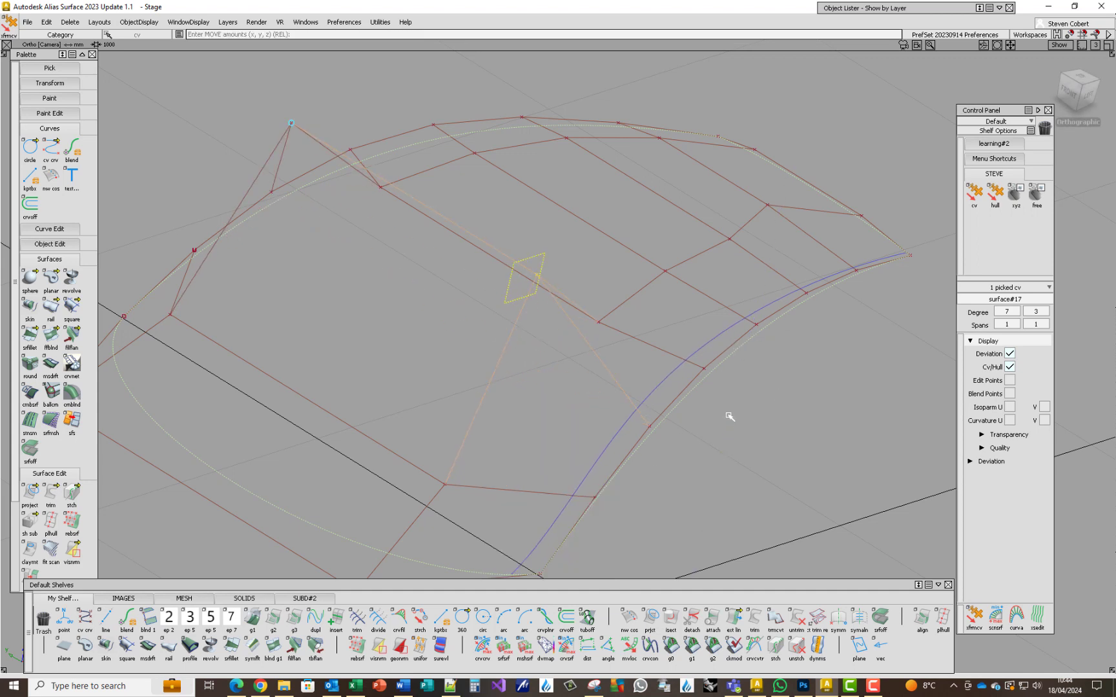
key("ctrl+z")
key("space")
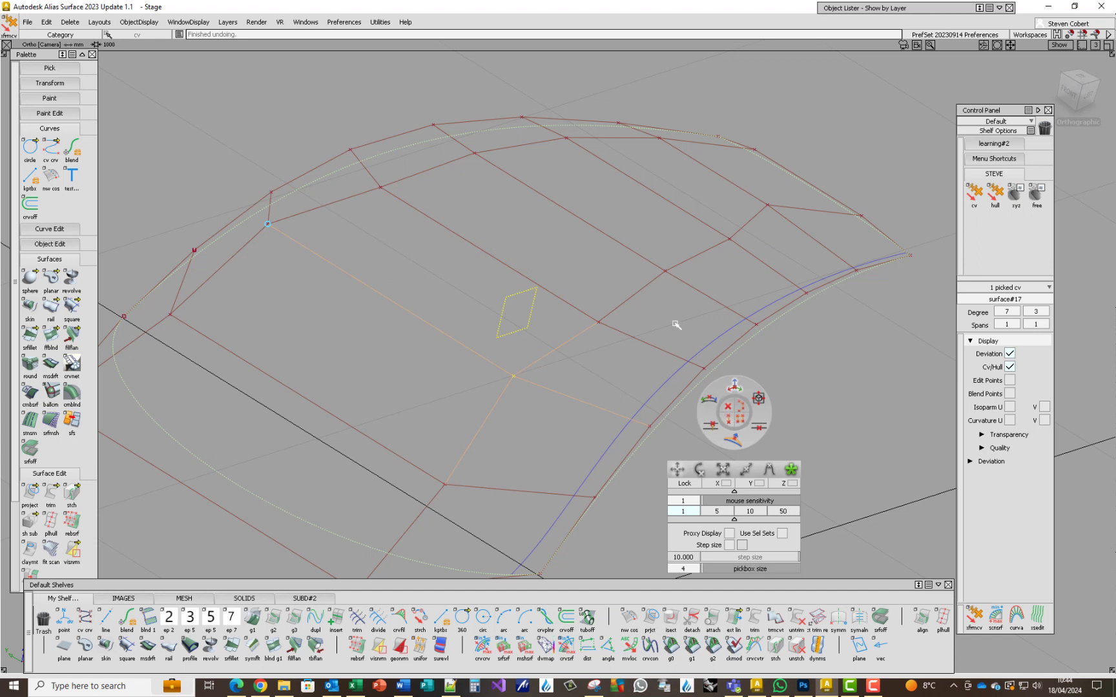
Step: Enable the 10.000 step size for Transform CV and lock it
key("t")
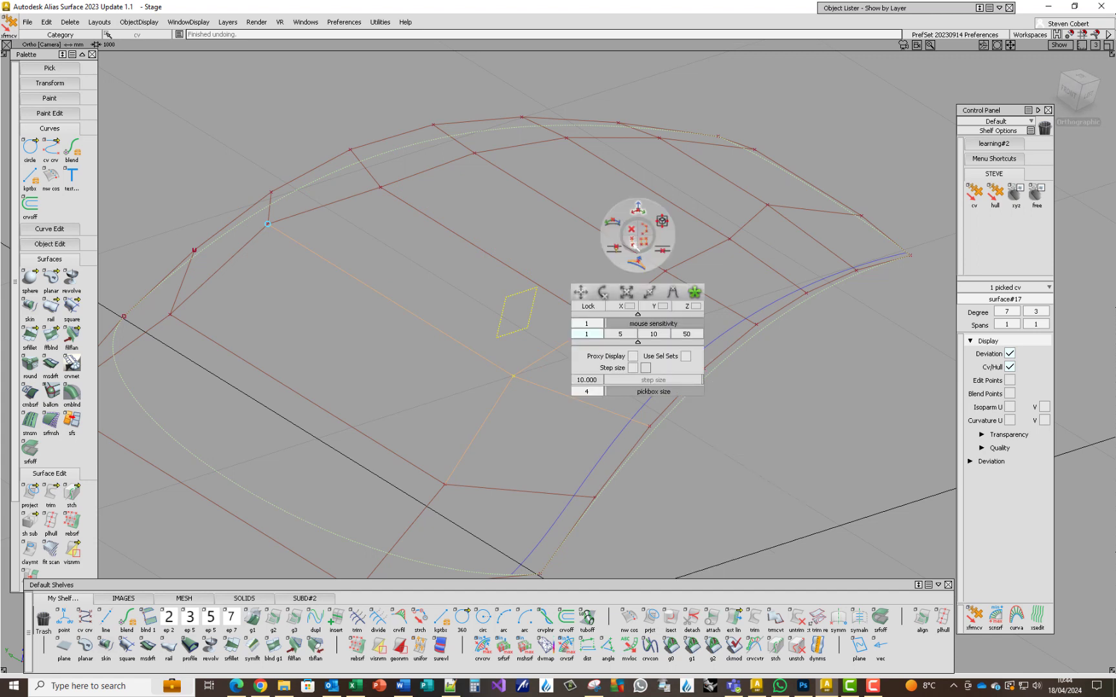
left_click(632, 367)
left_click(645, 369)
left_click(645, 369)
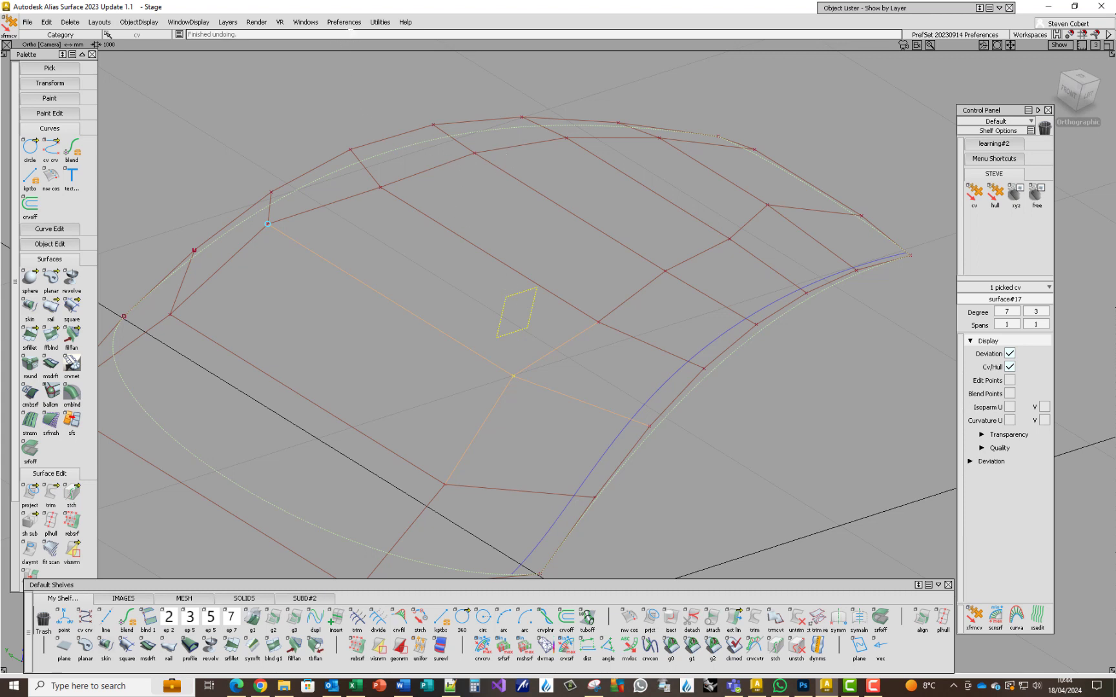
Step: Show the Information Window for the picked CV and place it over the modeling view
left_click(351, 24)
mouse_move(305, 22)
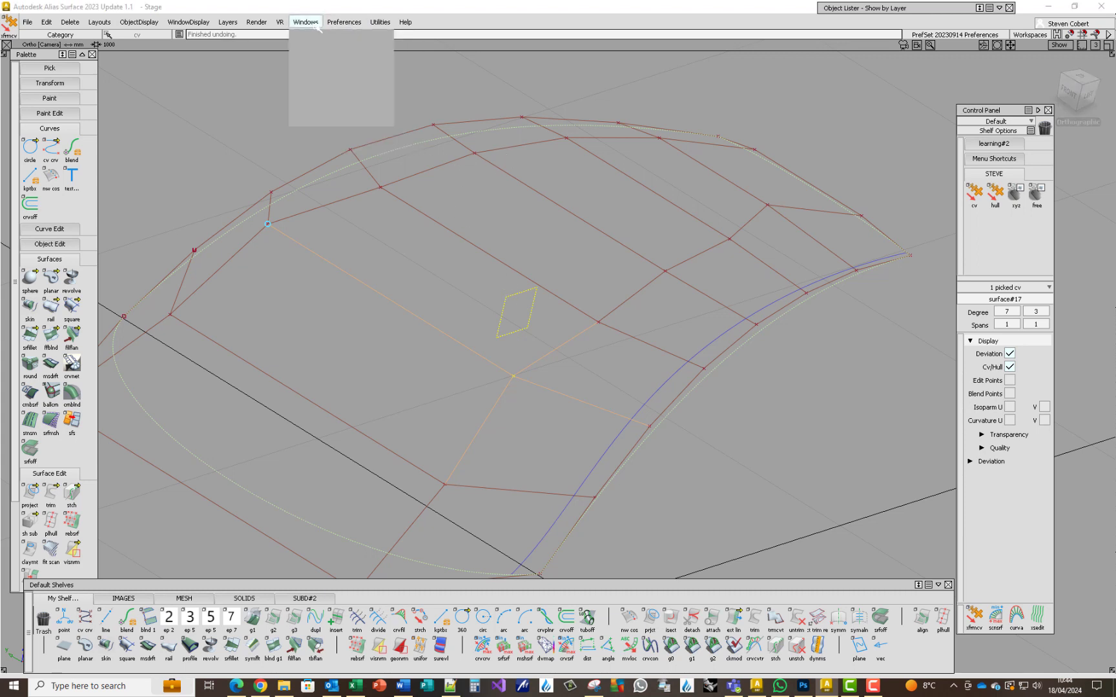
mouse_move(384, 80)
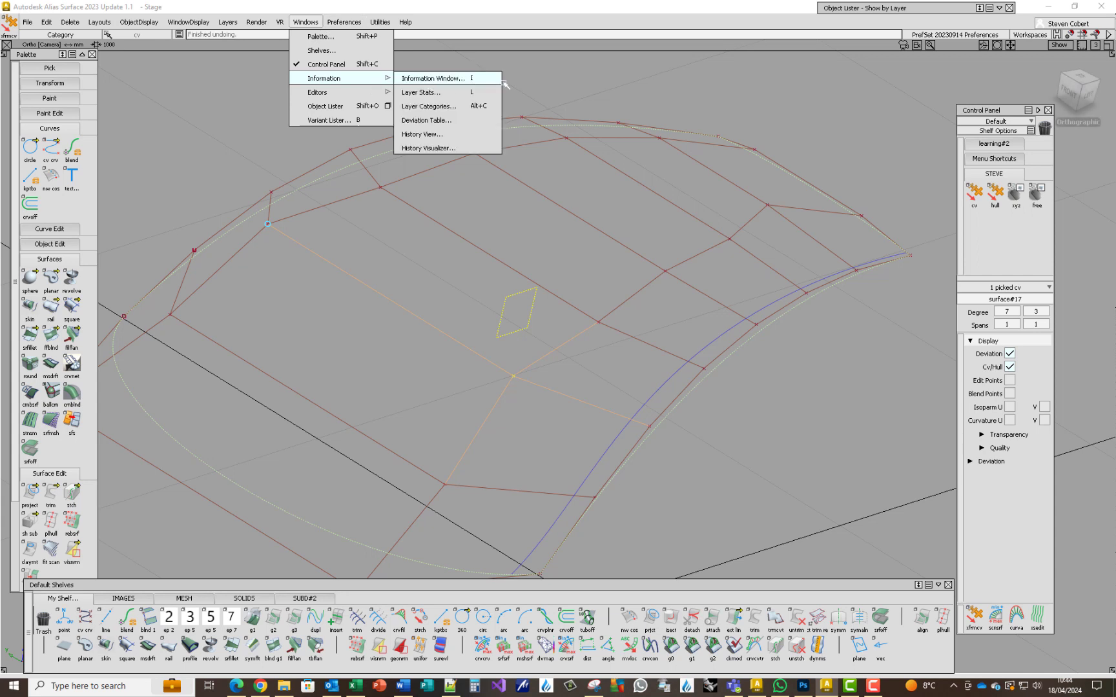
left_click(543, 89)
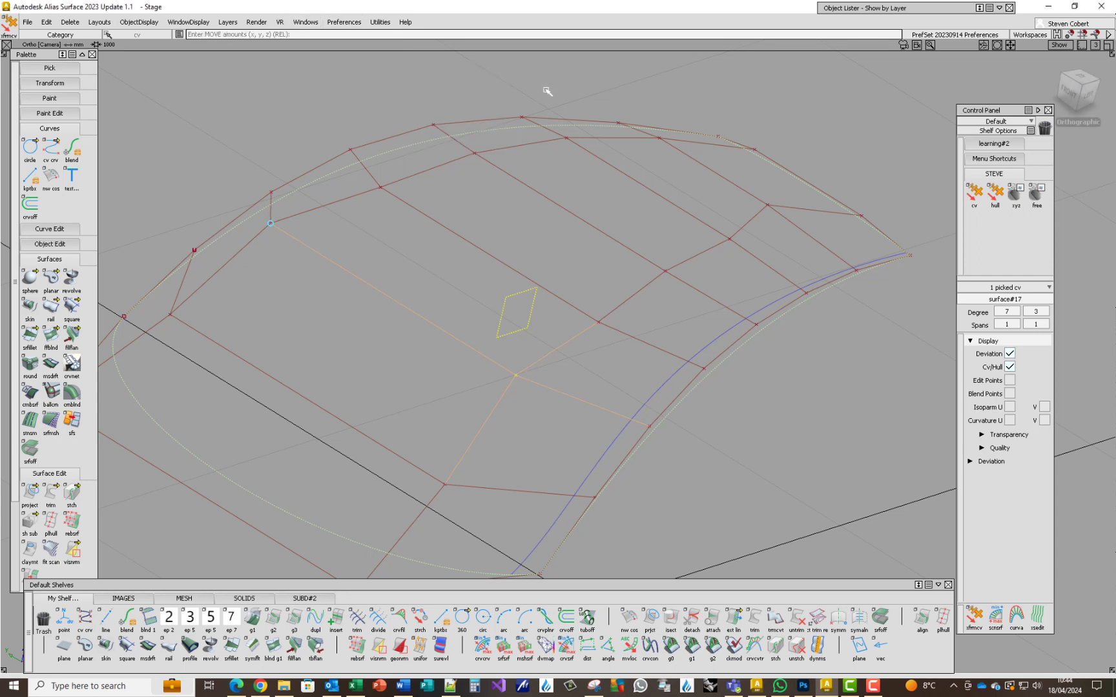
key("i")
left_click_drag(326, 106, 320, 204)
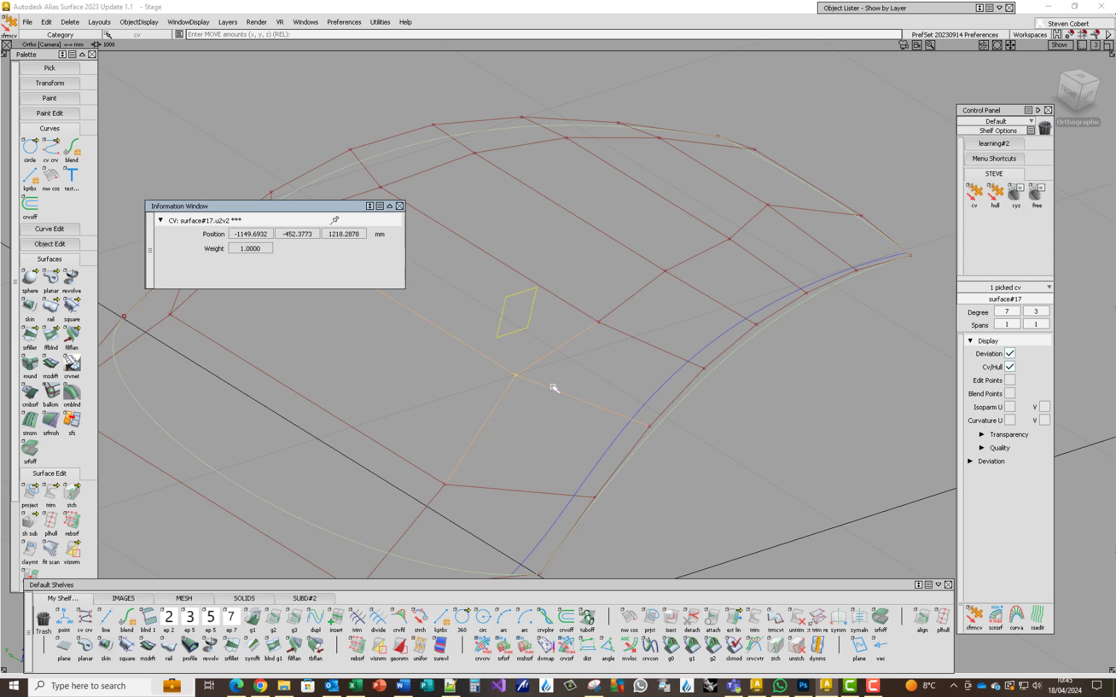
Step: Raise the picked CV by one 10 mm step in Z, to 1228.2878 mm
key("space")
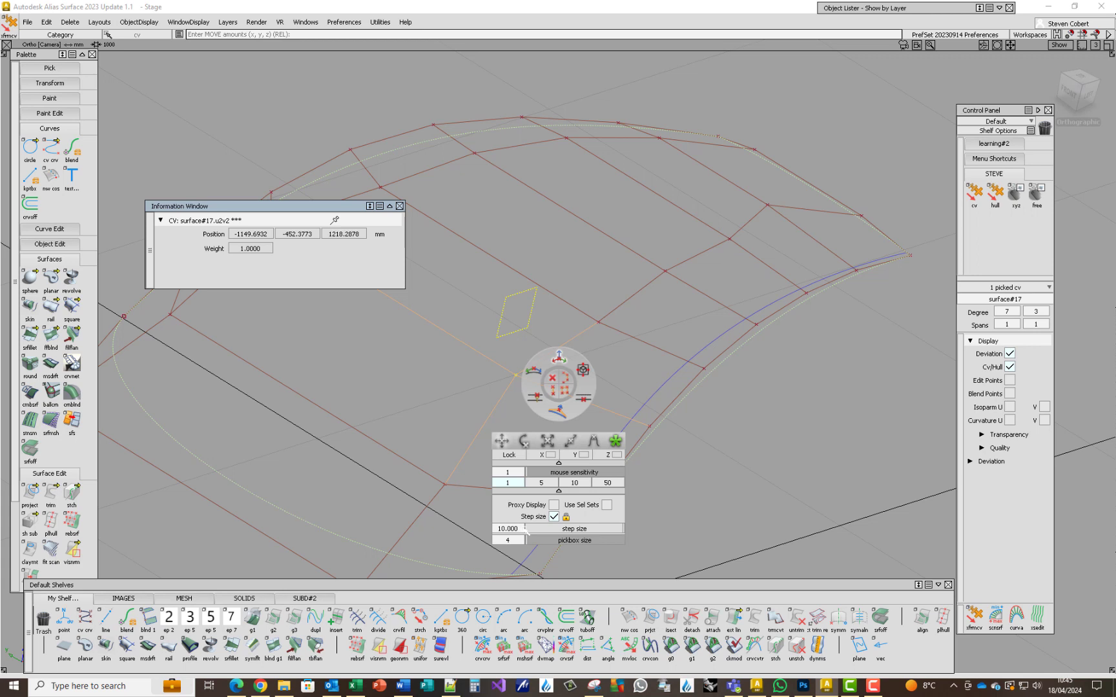
key("space")
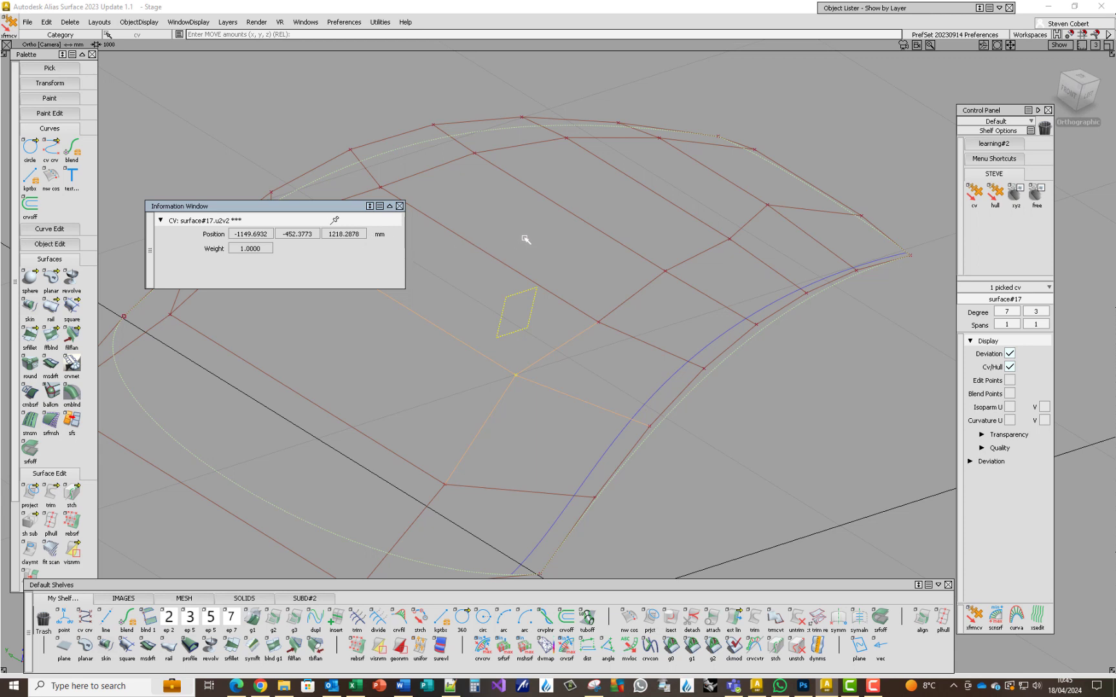
key("alt+shift")
right_click_drag(505, 222, 558, 76)
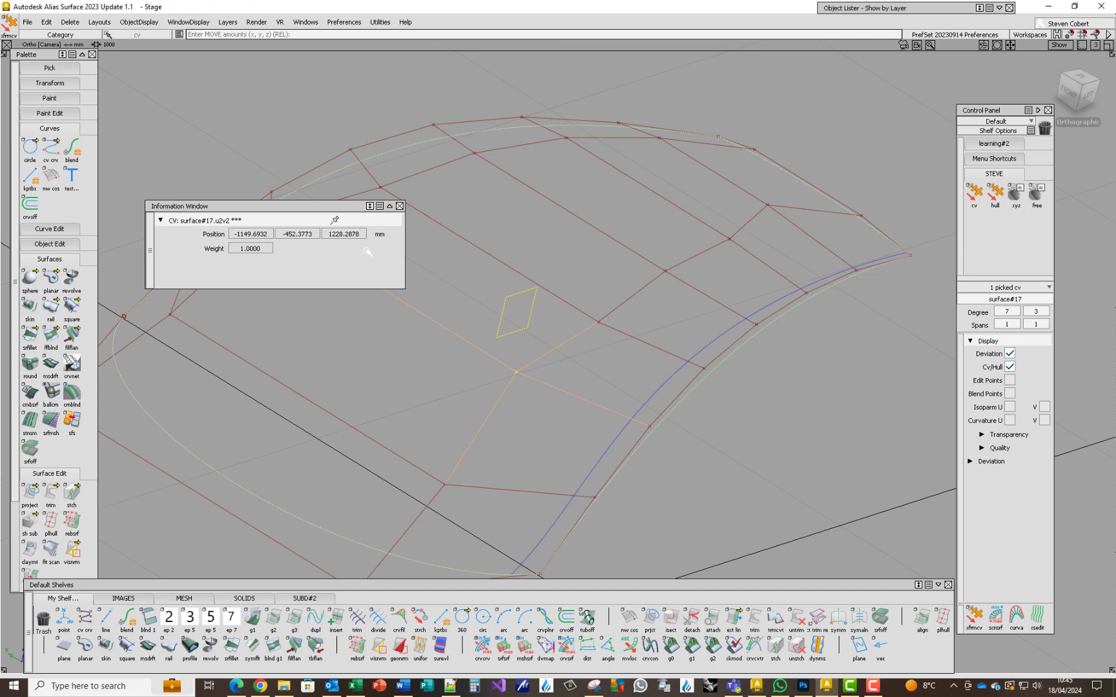
Step: Try further stepped moves of the picked CV and undo them
key("ctrl+z")
key("alt+Left")
key("ctrl+z")
left_click_drag(423, 423, 422, 424)
key("Right")
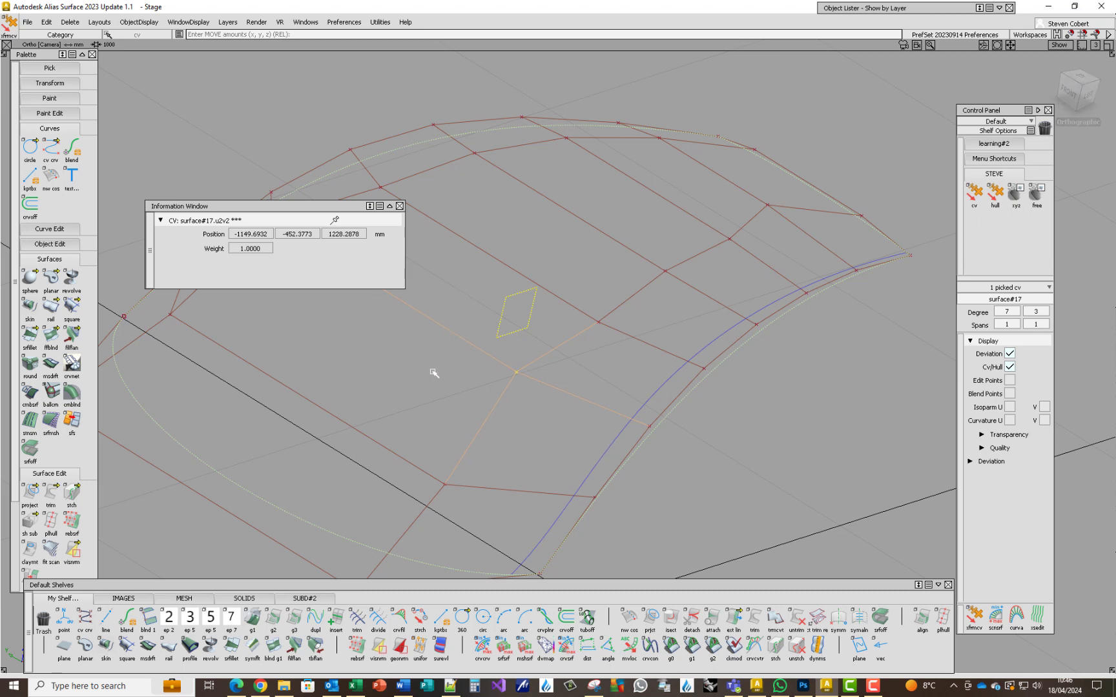
Step: Move the picked CV along X with repeated relative amounts, including 10 and 20 mm, to X -969.6932 mm
key("Right")
type("10")
key("Return")
key("Right")
key("Right")
type("20")
key("Return")
type("20")
key("Return")
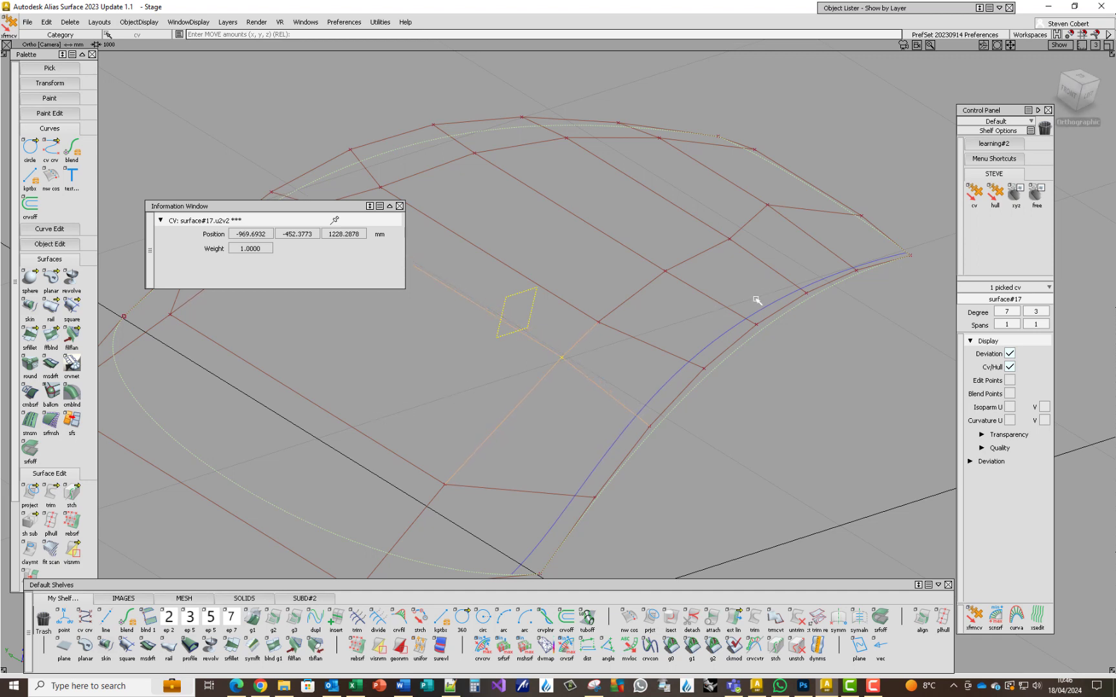
Step: Move the picked CV by relative amounts of 50, -30 and -10 mm, and undo the unwanted moves
type("50")
key("Return")
type("-30")
key("Return")
type("-10")
key("Return")
key("ctrl+z")
middle_click_drag(415, 339, 407, 331)
key("ctrl+z")
key("ctrl+z")
key("ctrl+z")
Step: Try moving the picked CV in Y by relative amounts of -20 and -30 mm, and undo the moves
type("0 -20 0")
key("Return")
type("0 -30 0")
key("Return")
key("ctrl+z")
key("ctrl+z")
key("ctrl+z")
middle_click_drag(183, 145, 190, 151)
key("ctrl+z")
key("ctrl+z")
key("ctrl+z")
Step: Raise the picked CV by three 10 mm steps in Z, to 1178.2878 mm
key("space")
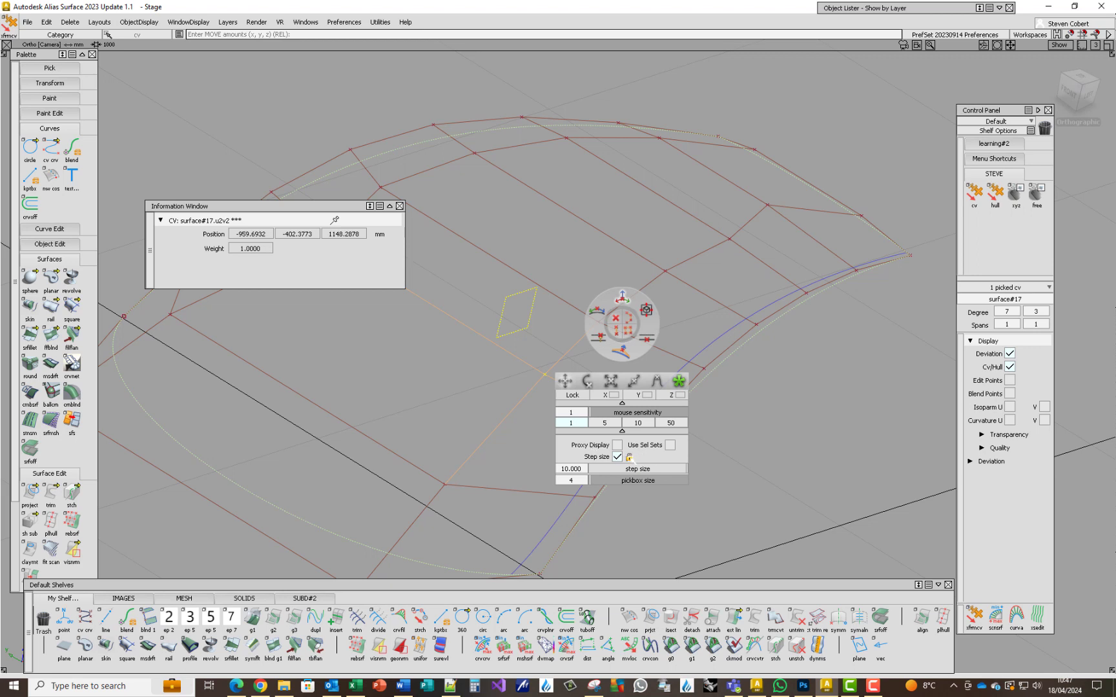
key("space")
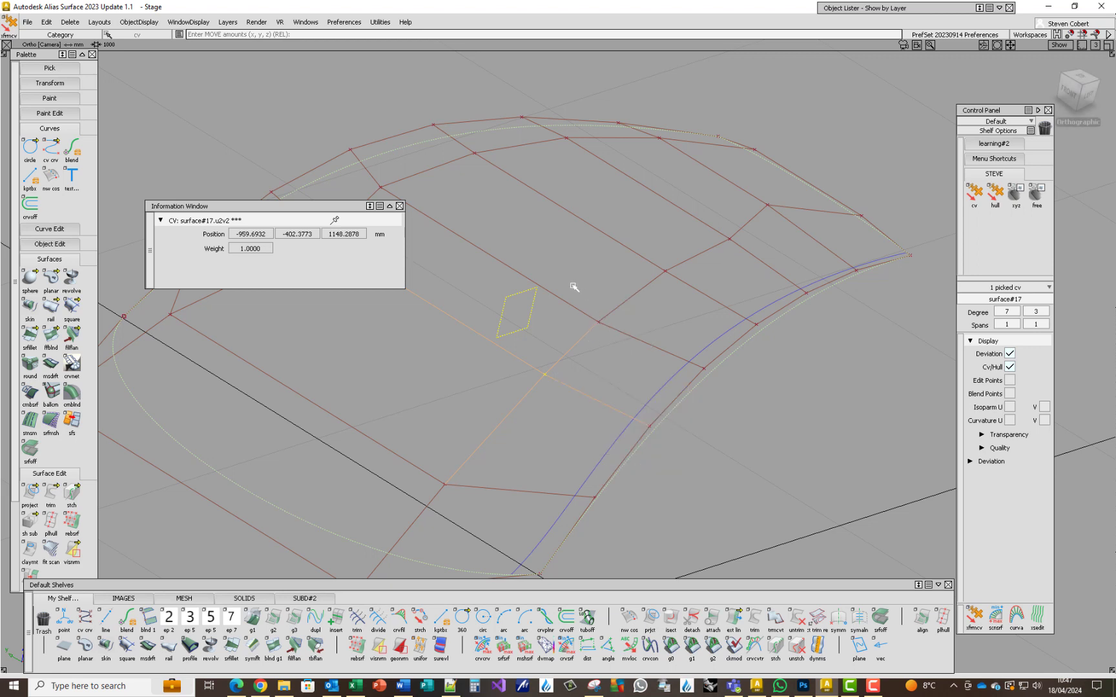
key("Up")
key("Up")
key("Up")
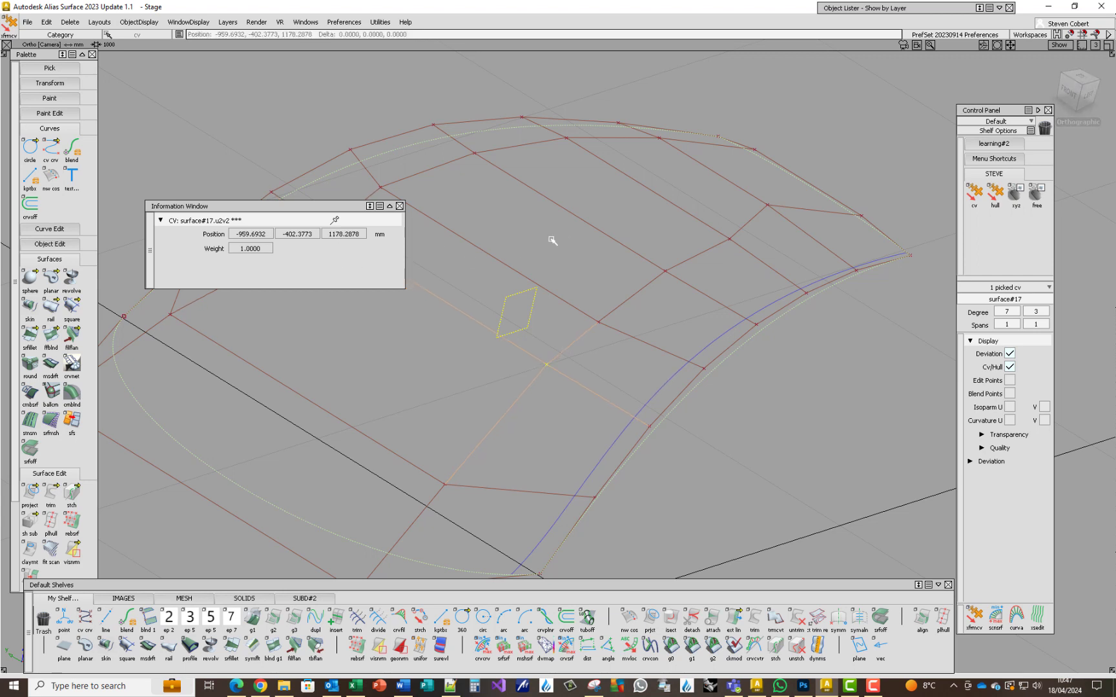
Step: Nudge the picked CV in 10 mm steps to X -949.6932, Y -392.3773, Z 1158.2878 mm
key("Down")
key("Down")
key("Down")
key("Left")
key("Left")
key("Left")
key("Down")
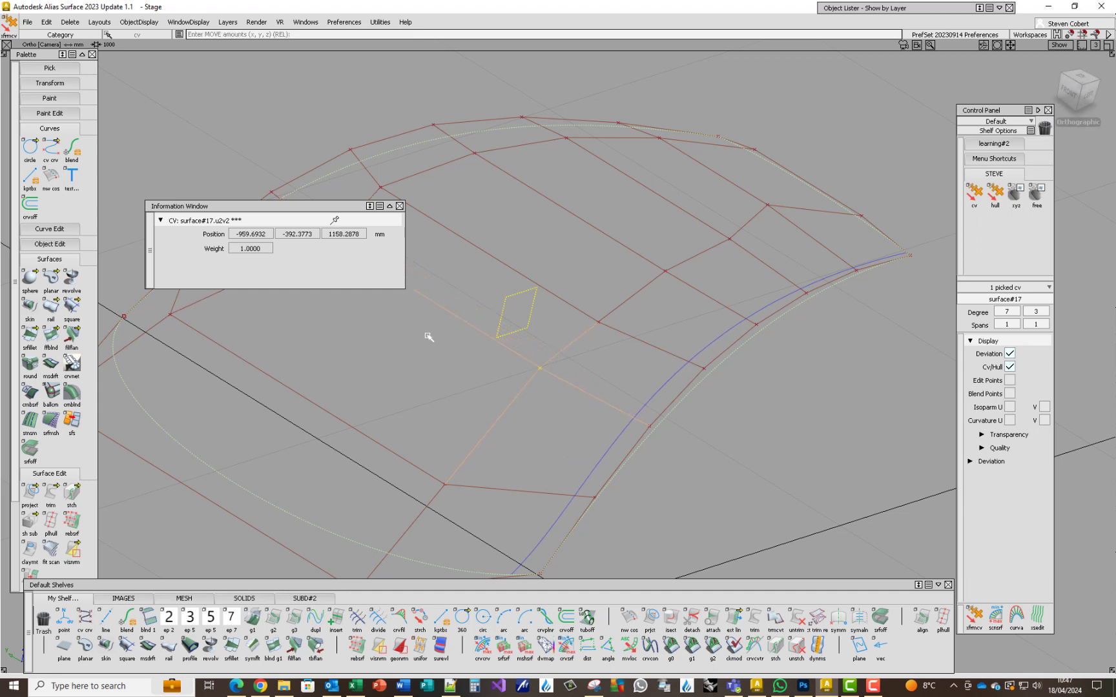
key("Right")
key("Page_Down")
Step: Turn off the step size, raise the picked CV to Z 1173.4276 mm at mouse sensitivity 50, and reset the sensitivity to 1
right_click_drag(622, 366, 639, 417)
key("ctrl+z")
key("space")
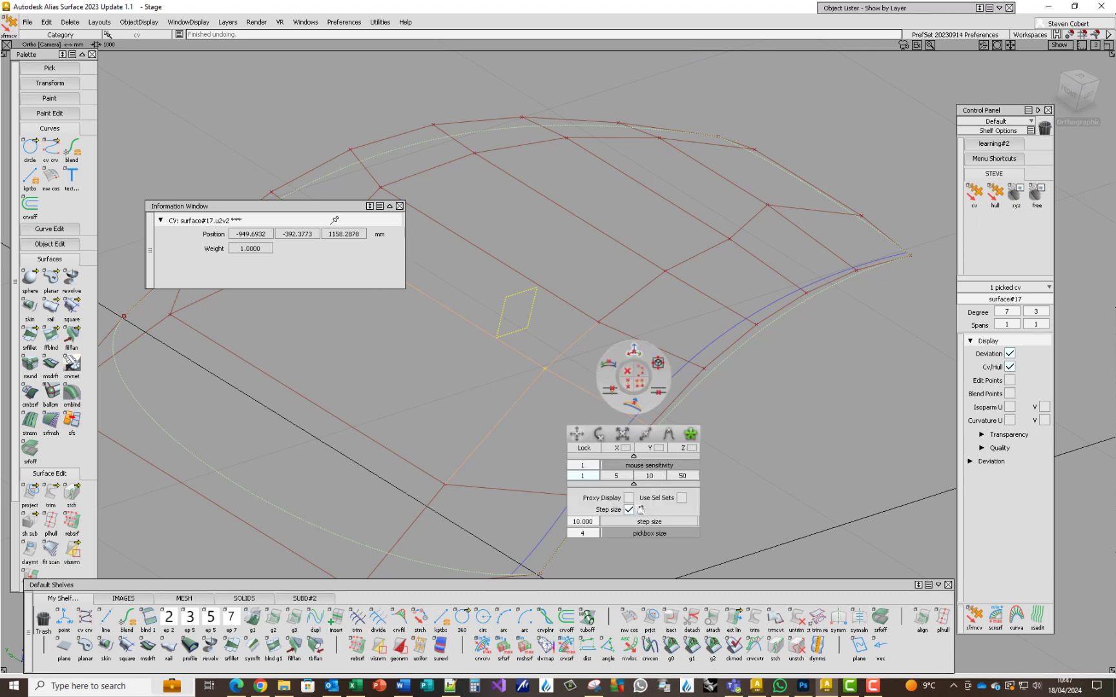
left_click(628, 510)
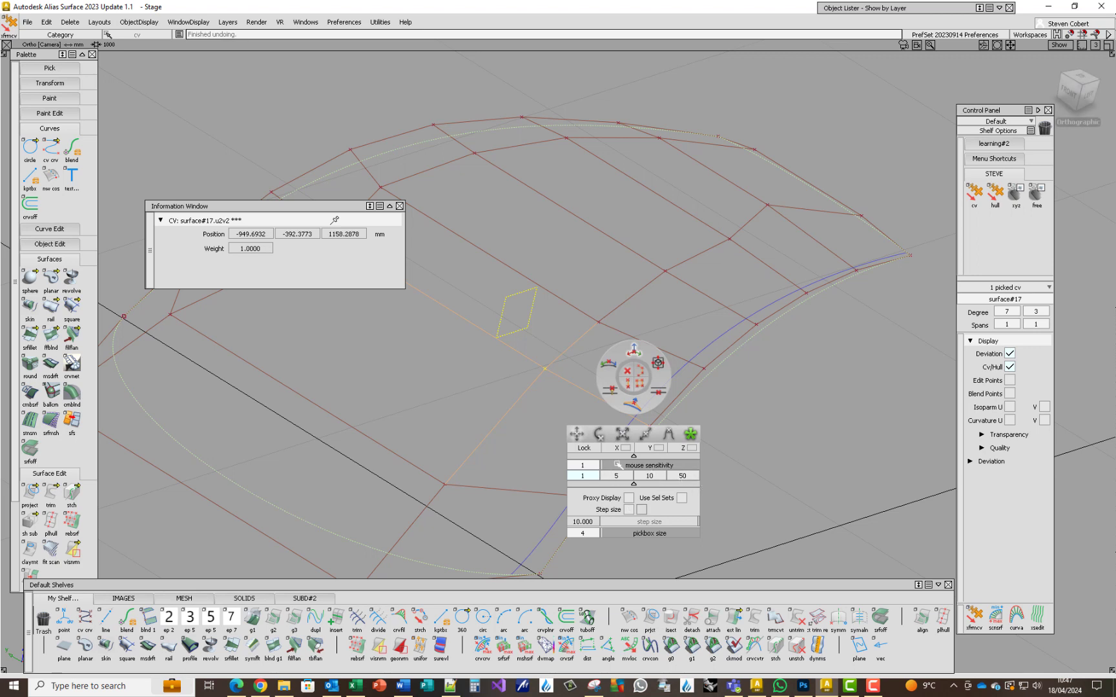
left_click(683, 476)
right_click_drag(757, 466, 826, 239)
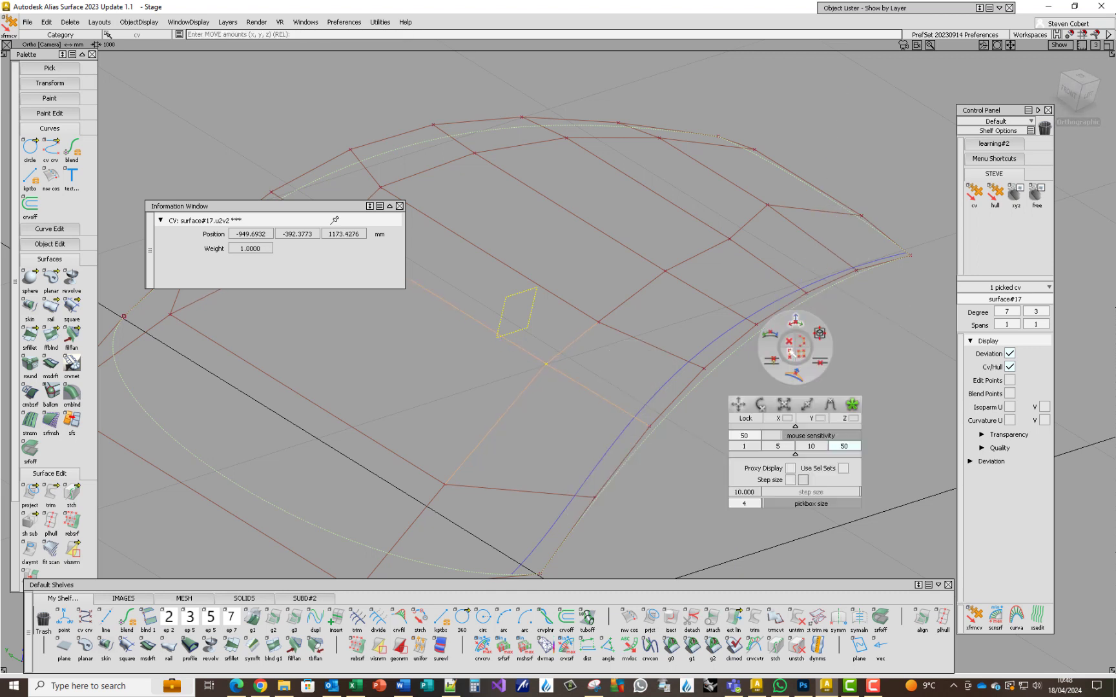
mouse_move(749, 450)
right_mouse_down()
mouse_move(767, 386)
mouse_move(747, 473)
mouse_move(767, 391)
mouse_move(762, 454)
right_mouse_up()
key("ctrl+z")
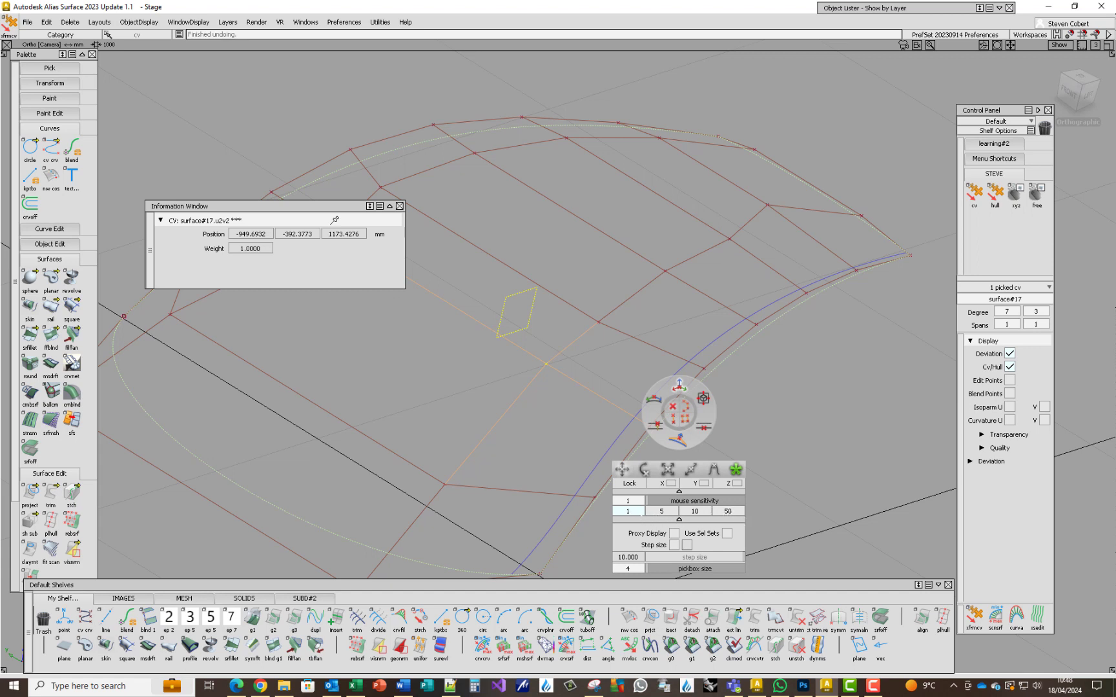
Step: Turn off the CV/Hull display of surface#17 and bring up the mouse sensitivity setting of Transform CV
key("Escape")
key("F6")
key("space")
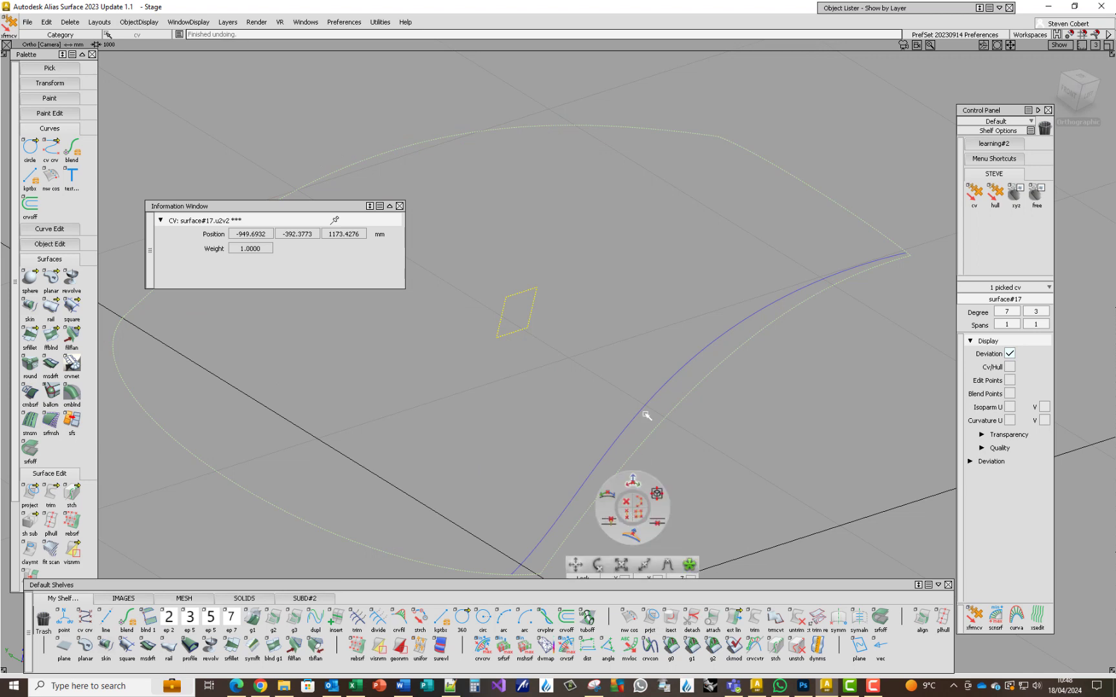
key("space")
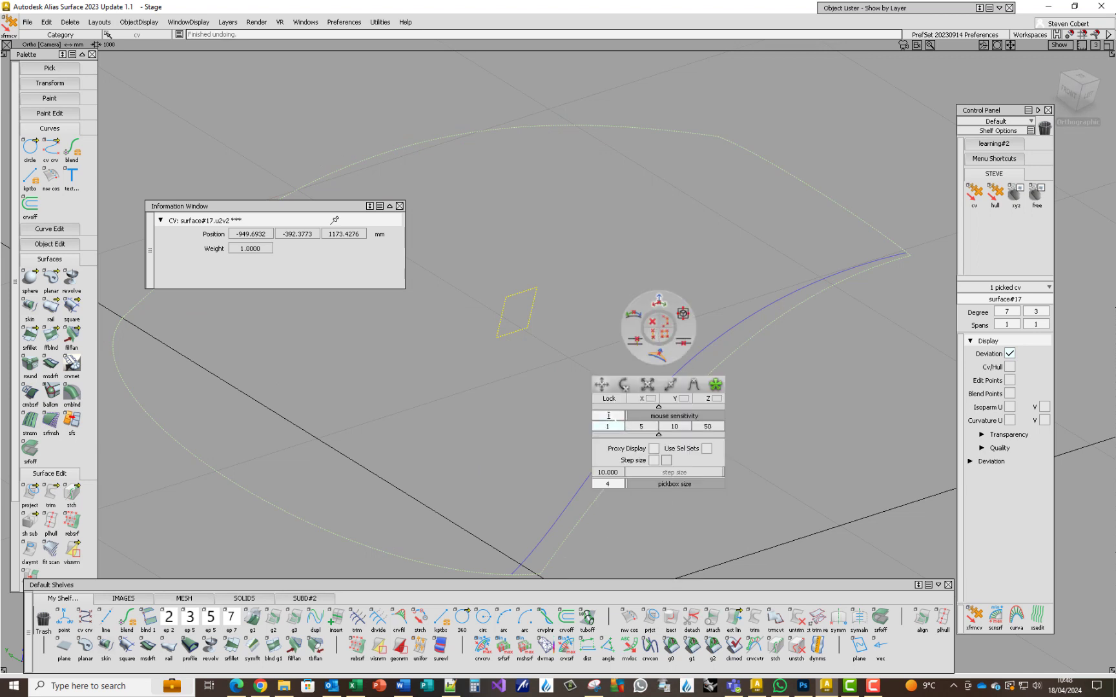
key("space")
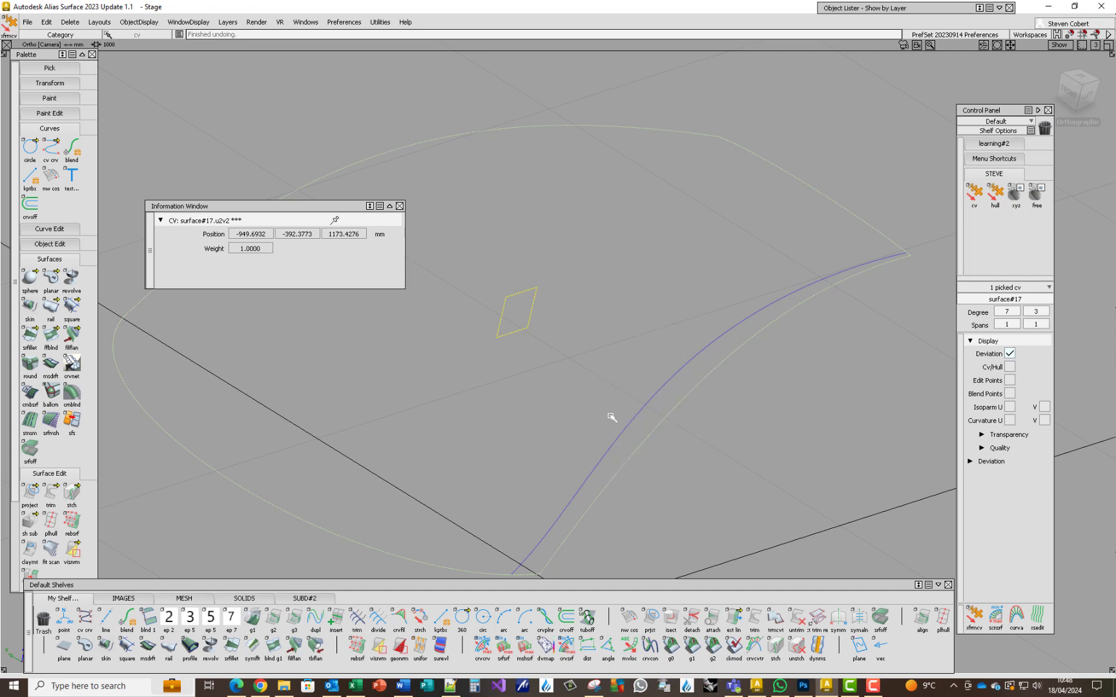
Step: Pick surface#17, turn on its CV/Hull display, and deselect everything
left_click_drag(777, 430, 774, 358, "ctrl+shift")
left_click_drag(700, 270, 679, 283, "ctrl+shift")
left_click(760, 361)
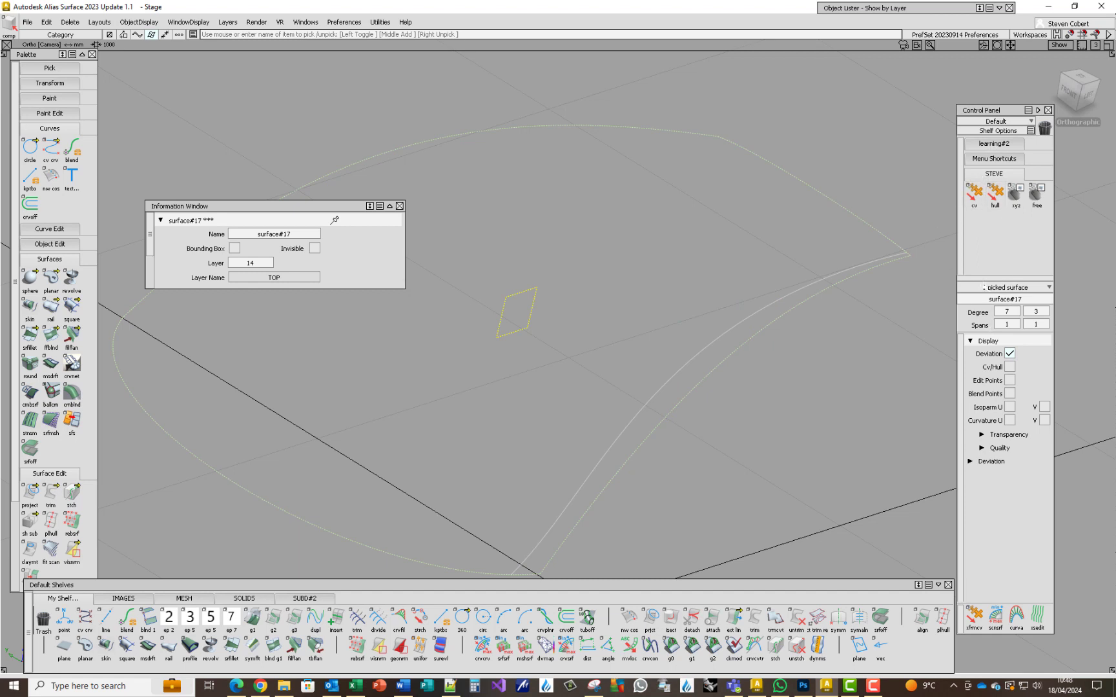
left_click(1009, 367)
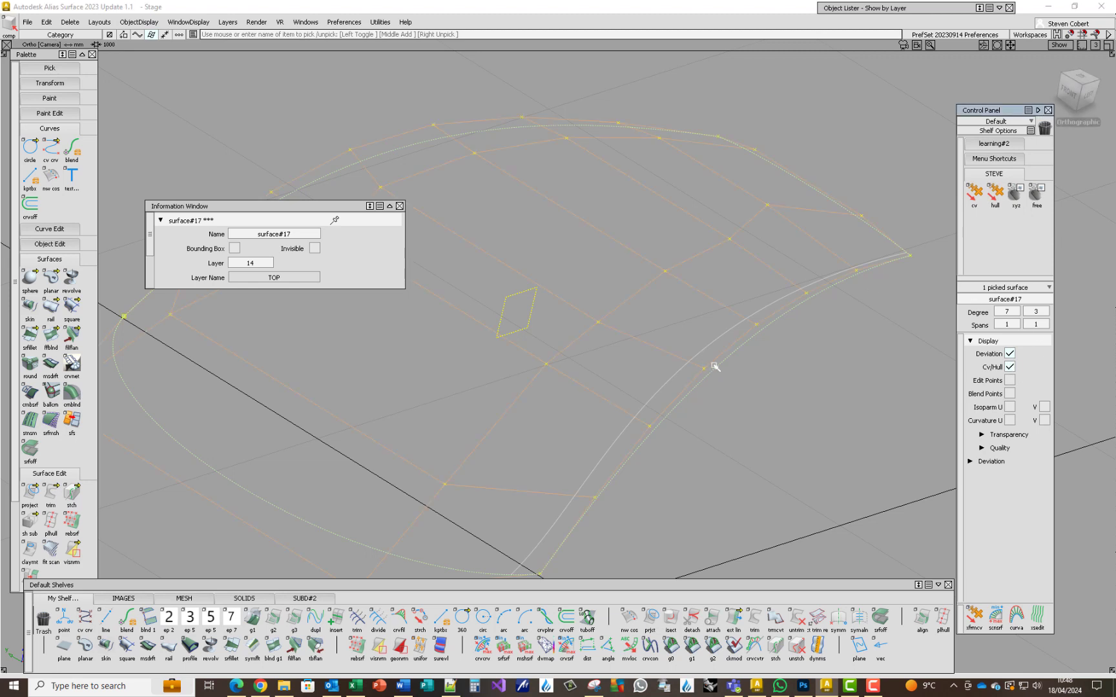
left_click_drag(792, 405, 792, 342, "ctrl+shift")
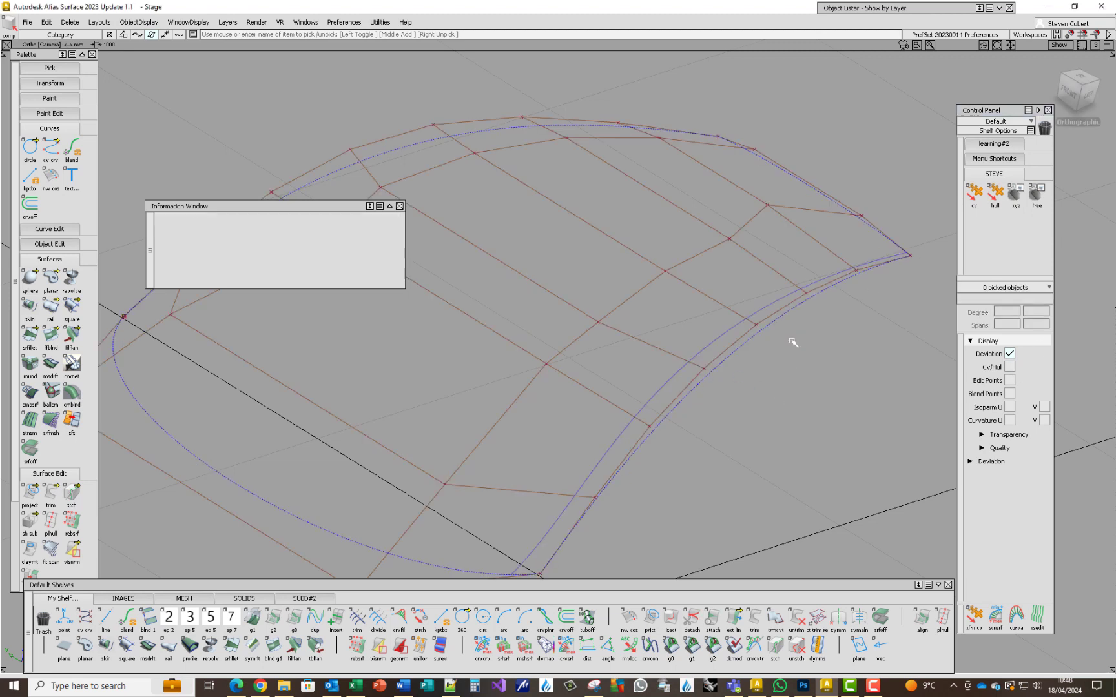
Step: Pick the surface#17 CV at u2v2 and raise it to Z 1173.6472 mm with the Transform CV mouse sensitivity at 500
middle_click_drag(781, 359, 660, 379, "ctrl+shift")
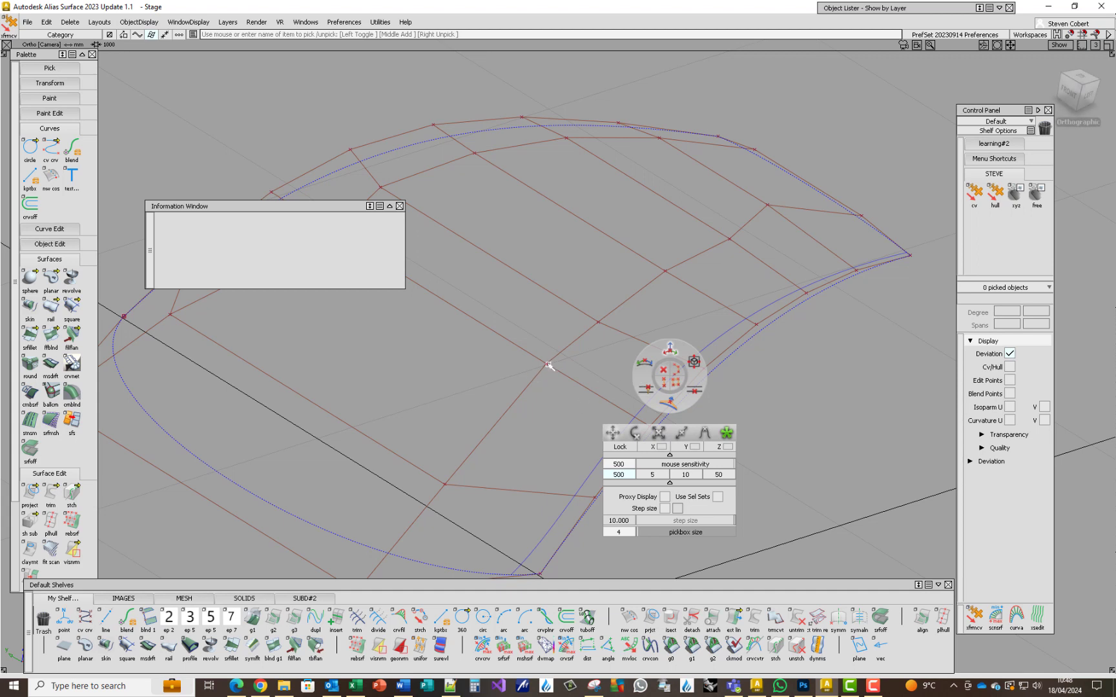
key("space")
key("space")
key("space")
key("space")
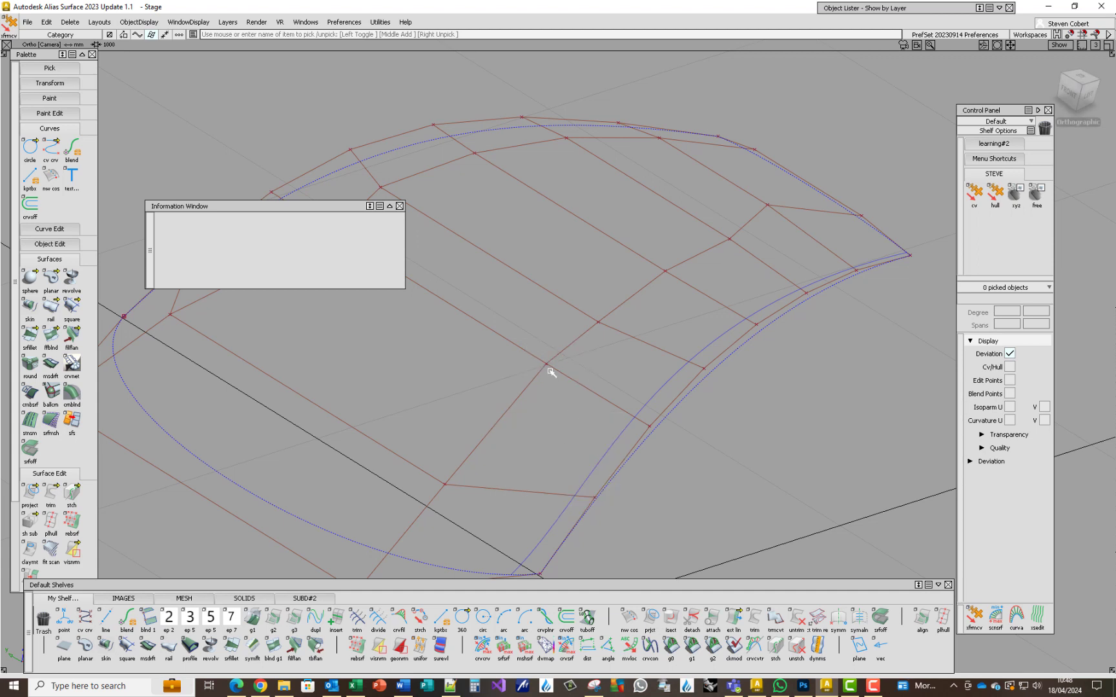
left_click(546, 365)
right_click_drag(818, 490, 725, 459)
right_click_drag(787, 433, 788, 407)
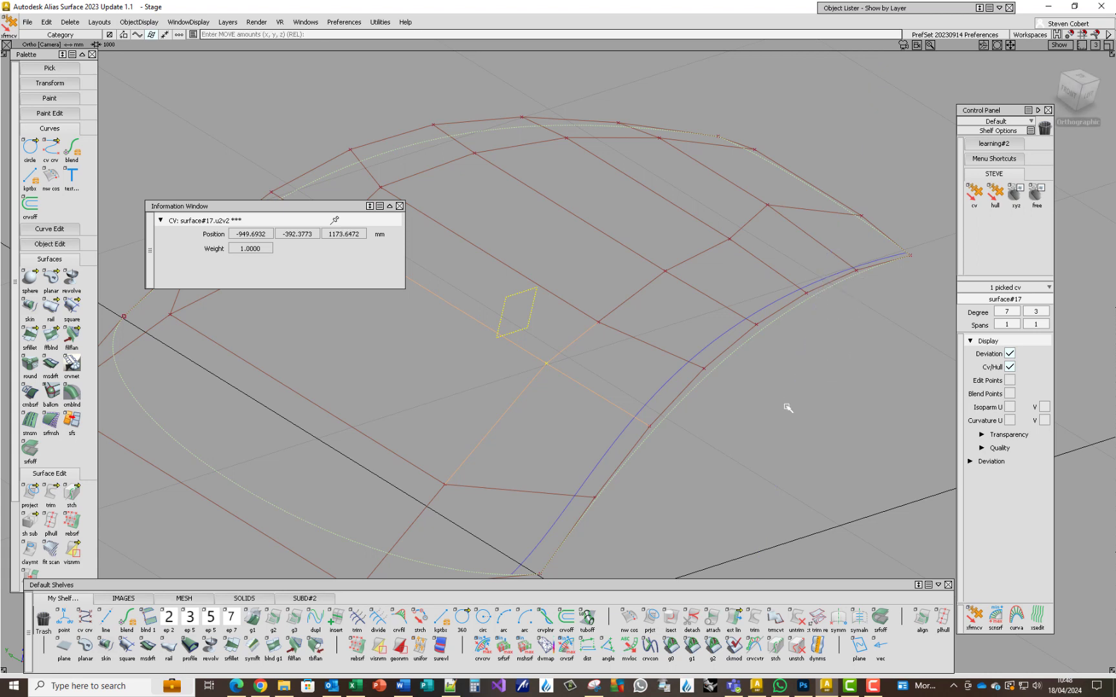
Step: Increase the Transform CV mouse sensitivity to 2308
key("space")
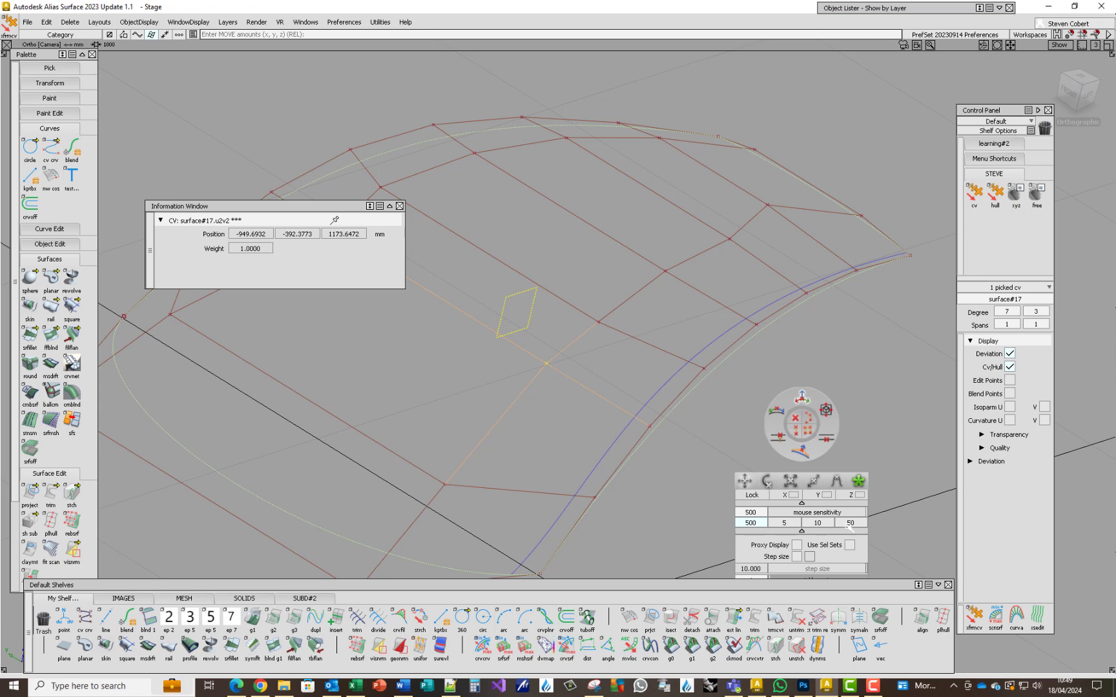
key("space")
key("space")
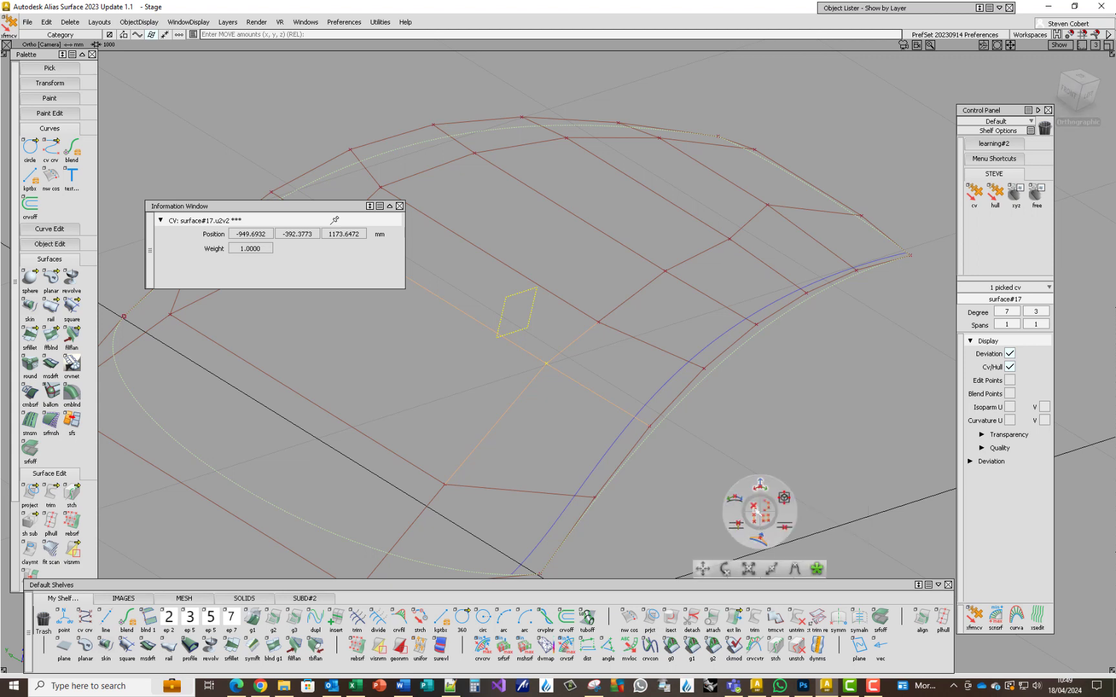
left_click(665, 416)
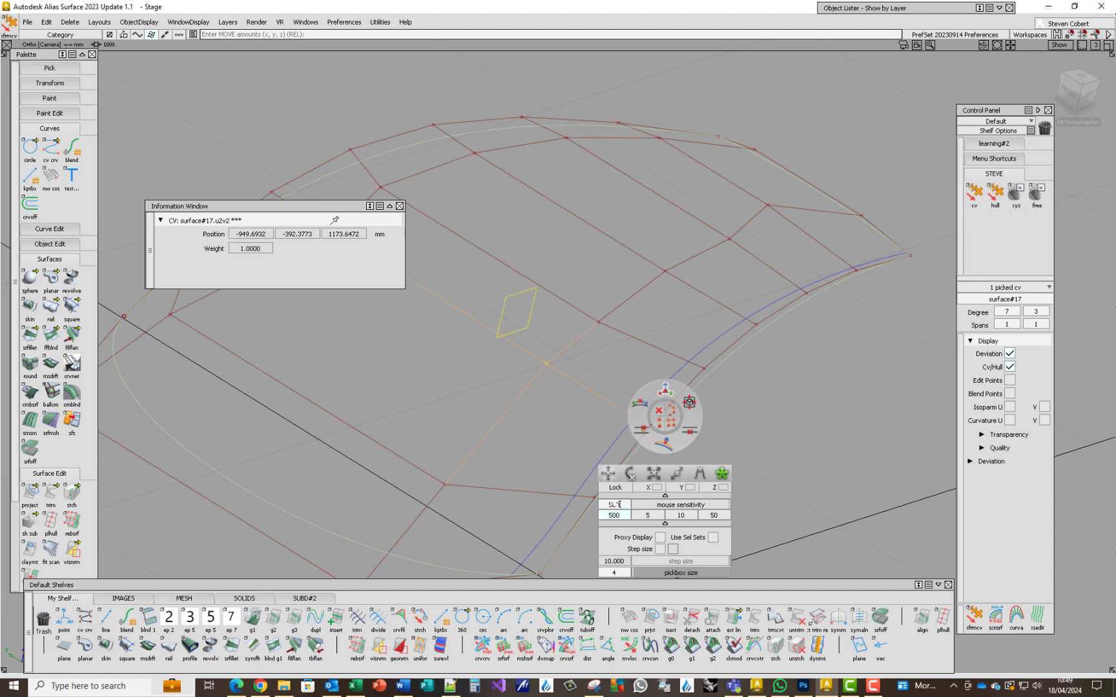
left_click_drag(620, 504, 904, 484)
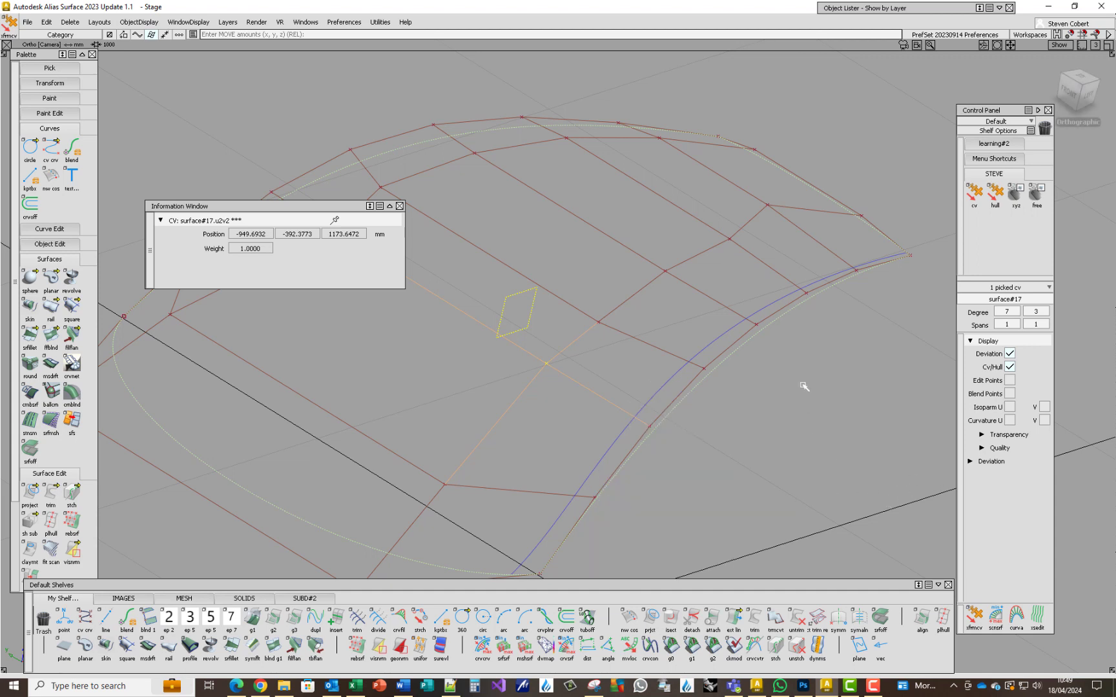
Step: Raise the picked CV at the high mouse sensitivity to Z 1173.7229 mm, and deselect it
right_click_drag(788, 428, 799, 408)
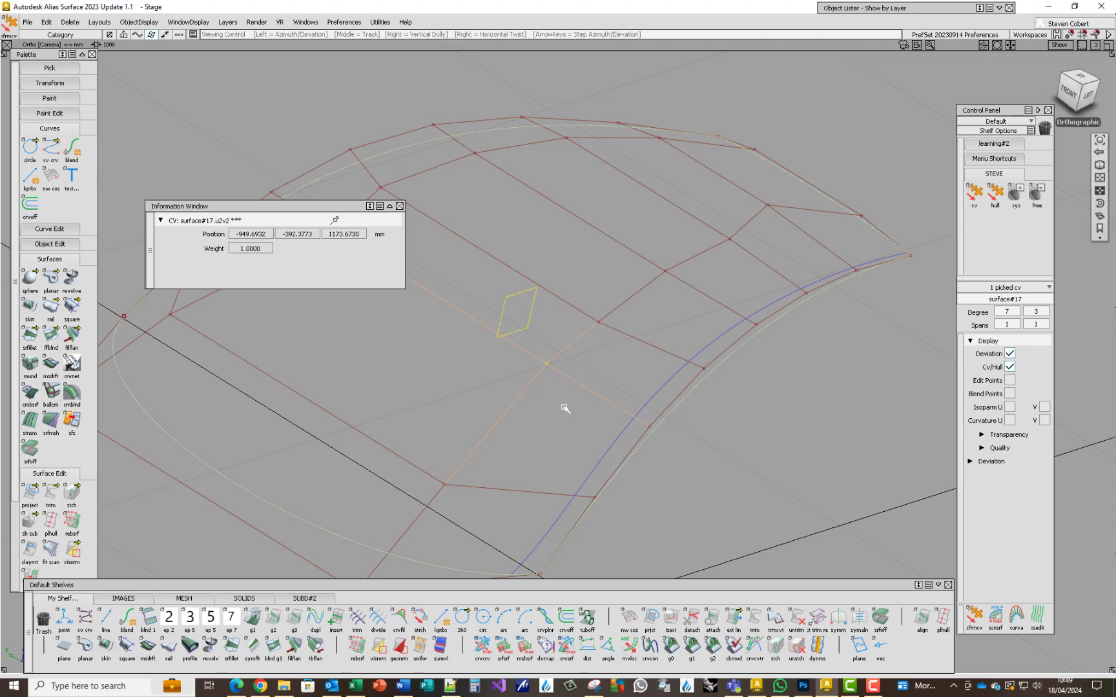
right_click_drag(596, 420, 620, 291, "alt+shift")
middle_click_drag(620, 291, 744, 381, "alt+shift")
right_click_drag(623, 451, 650, 324)
right_click_drag(641, 271, 630, 439, "alt+shift")
middle_click_drag(647, 444, 593, 341, "alt+shift")
left_click(708, 389)
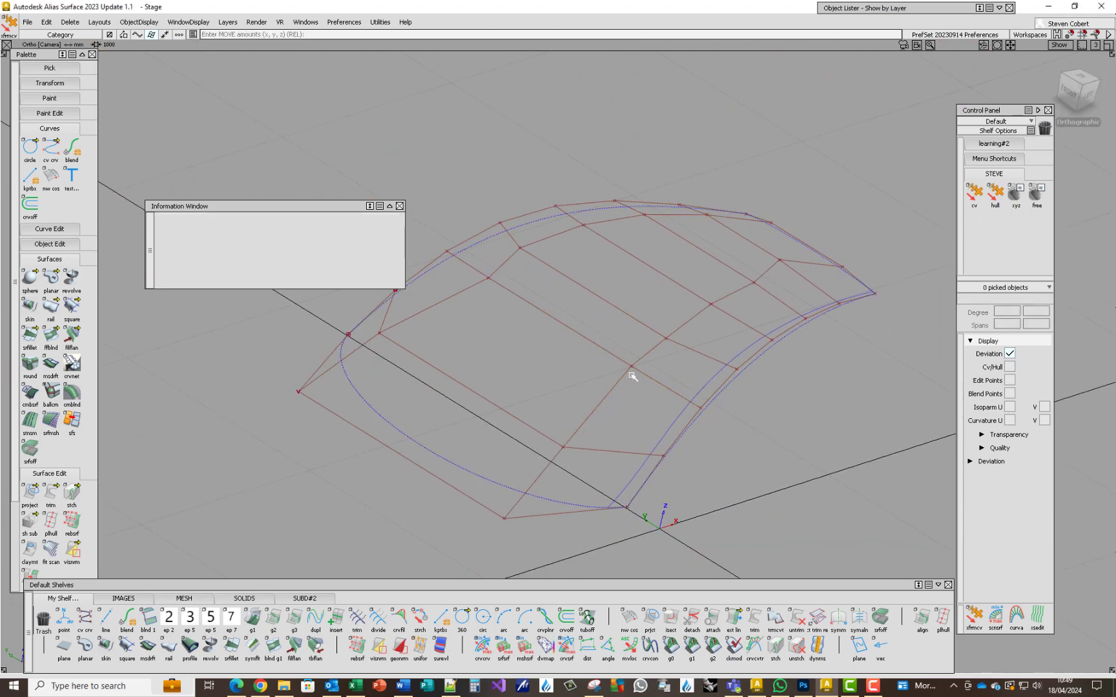
Step: Turn on the 10 mm step size for Transform CV and pick the surface#17 CV at u2v2 again
key("space")
left_click(632, 505)
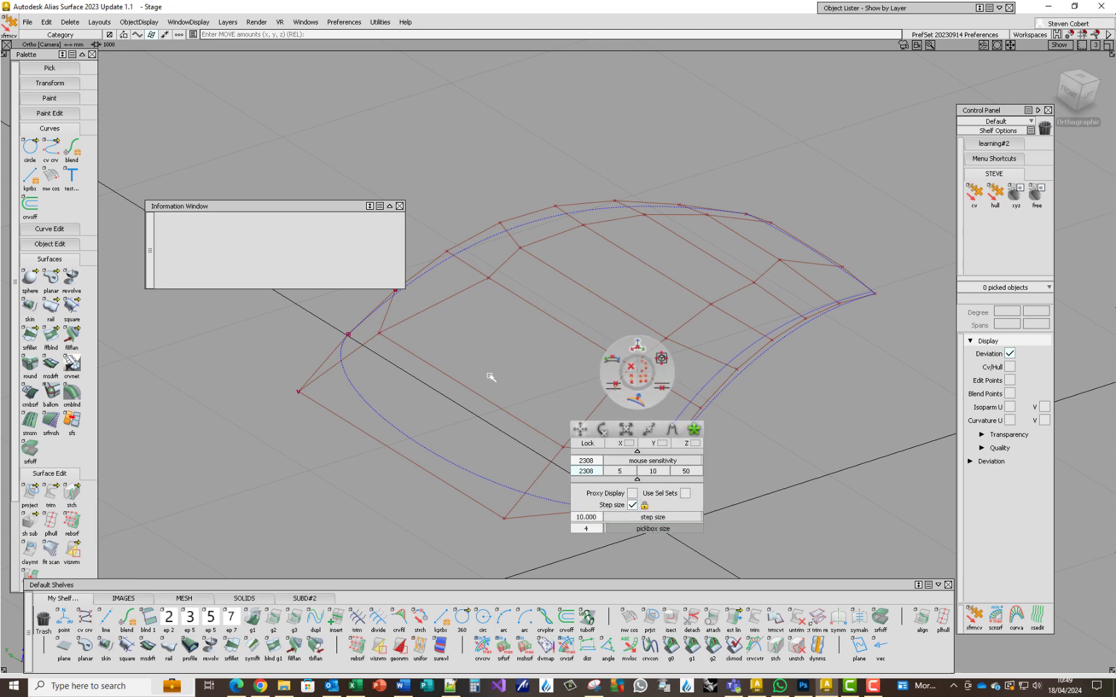
left_click(630, 368)
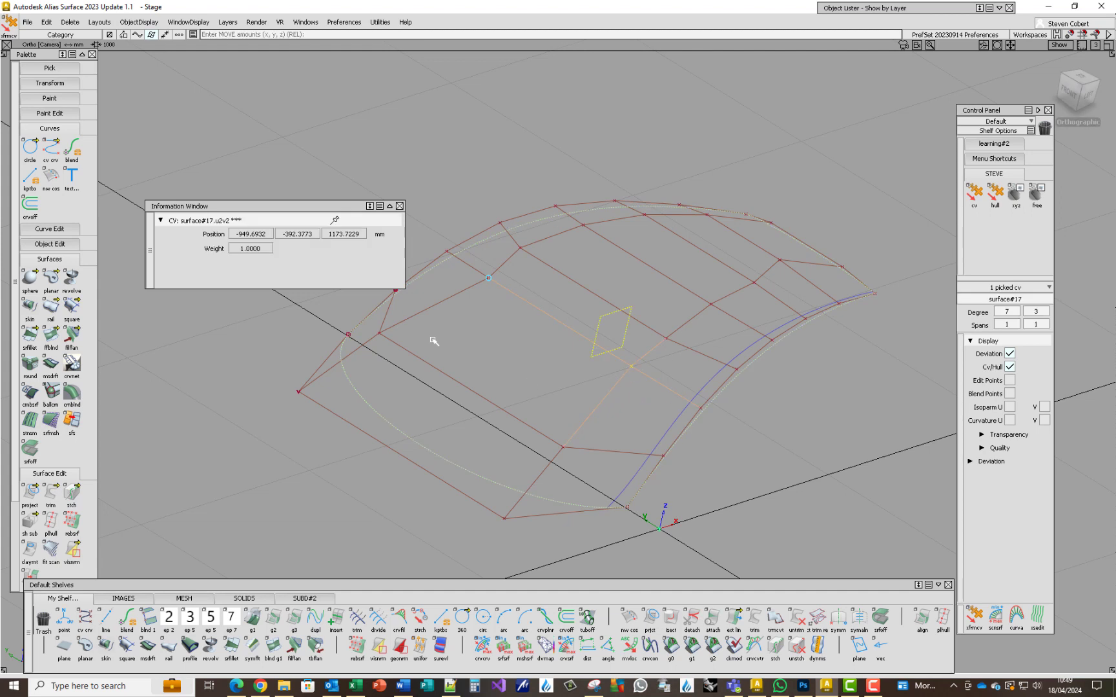
Step: Raise the picked CV in 10 mm steps to Z 1243.7229 mm
right_click(656, 289)
right_click(652, 289)
right_click(652, 289)
right_click(652, 289)
key("shift+alt")
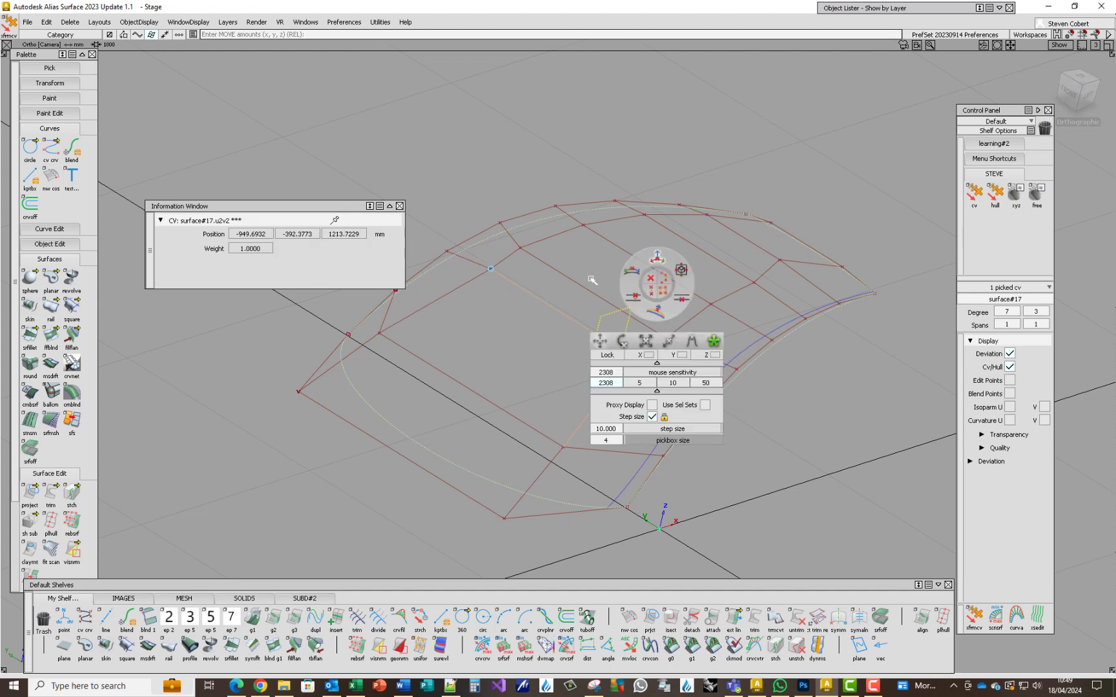
right_click_drag(630, 290, 682, 99)
right_click_drag(671, 306, 717, 123)
right_click_drag(689, 247, 712, 148)
key("ctrl+shift")
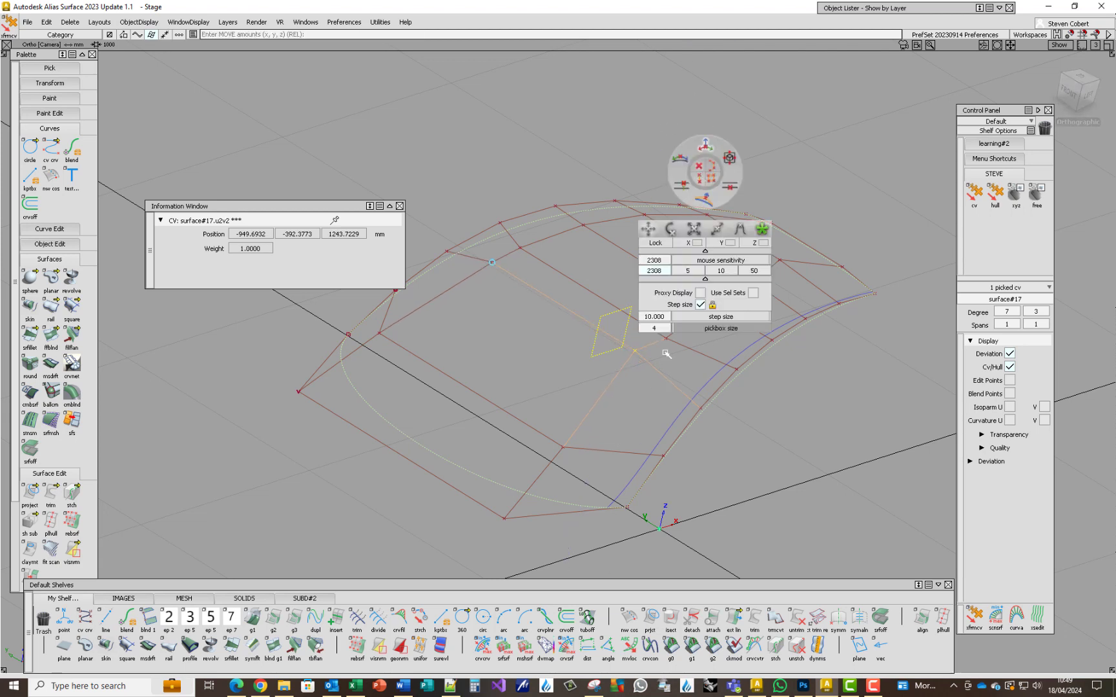
right_click_drag(715, 309, 720, 311, "ctrl+shift")
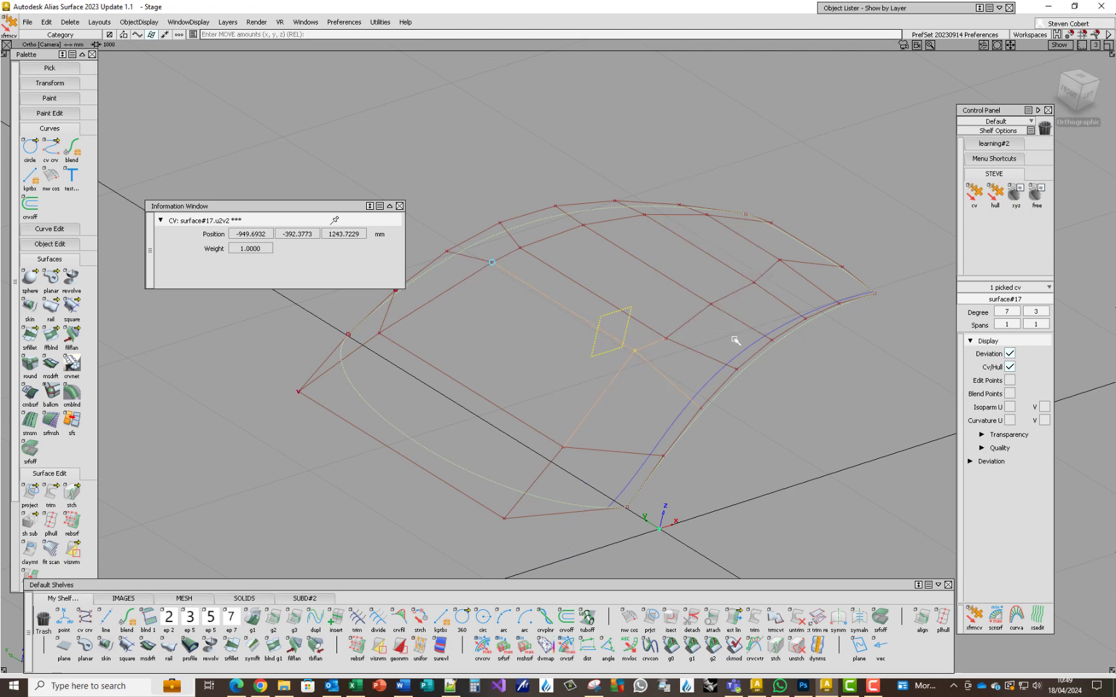
Step: Switch to Alias Surface 2024.1, place the Information Window beside the Object Lister, and pick the surface#17 CV at u6v2 with Transform CV
left_click(759, 691)
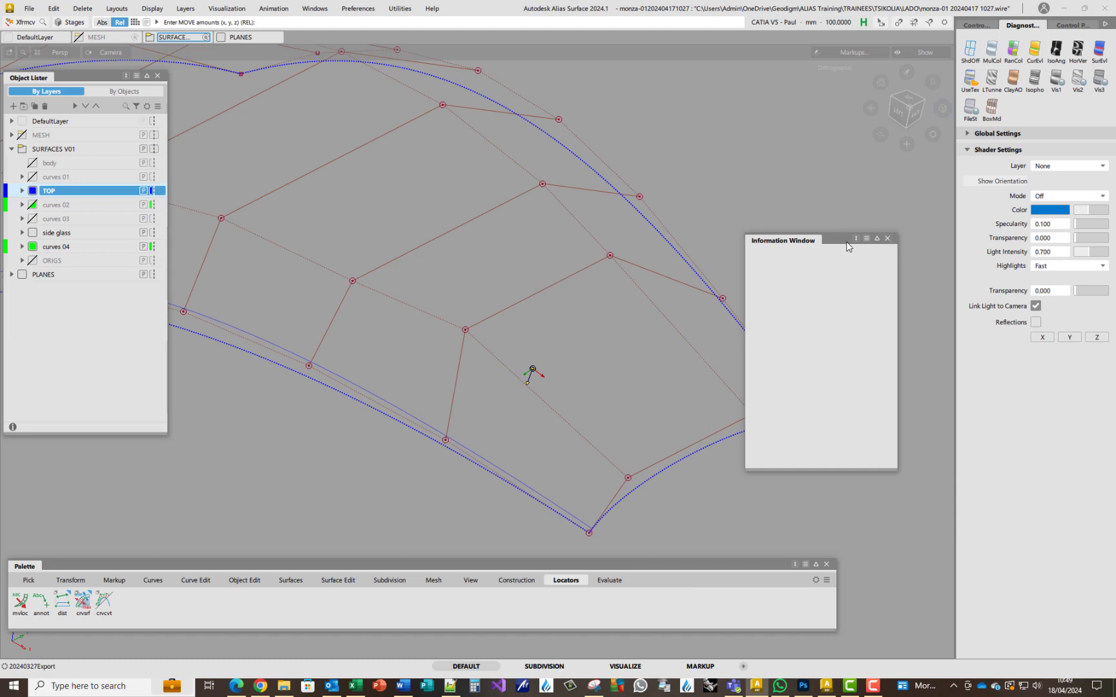
left_click_drag(841, 244, 311, 117)
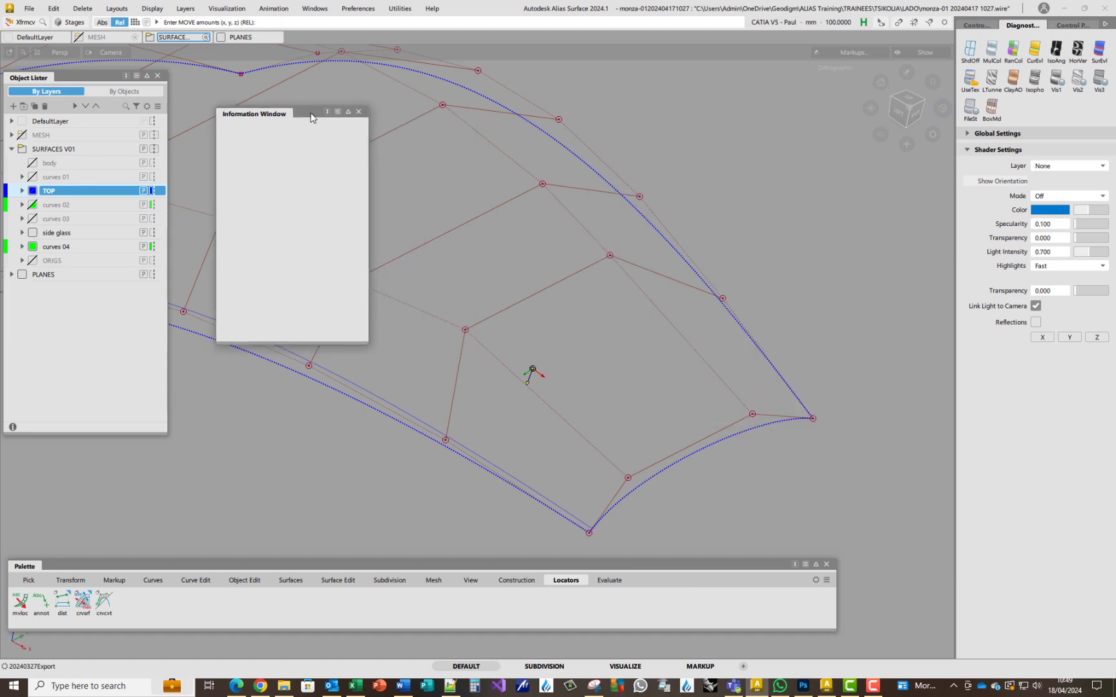
right_click(583, 400)
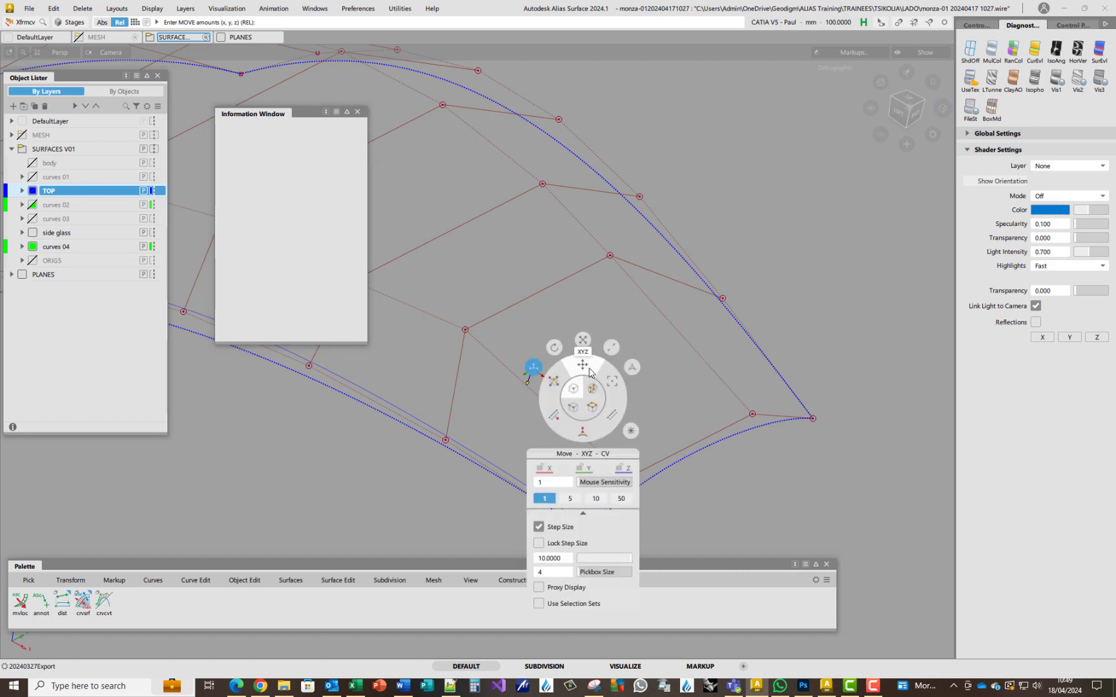
left_click(465, 330)
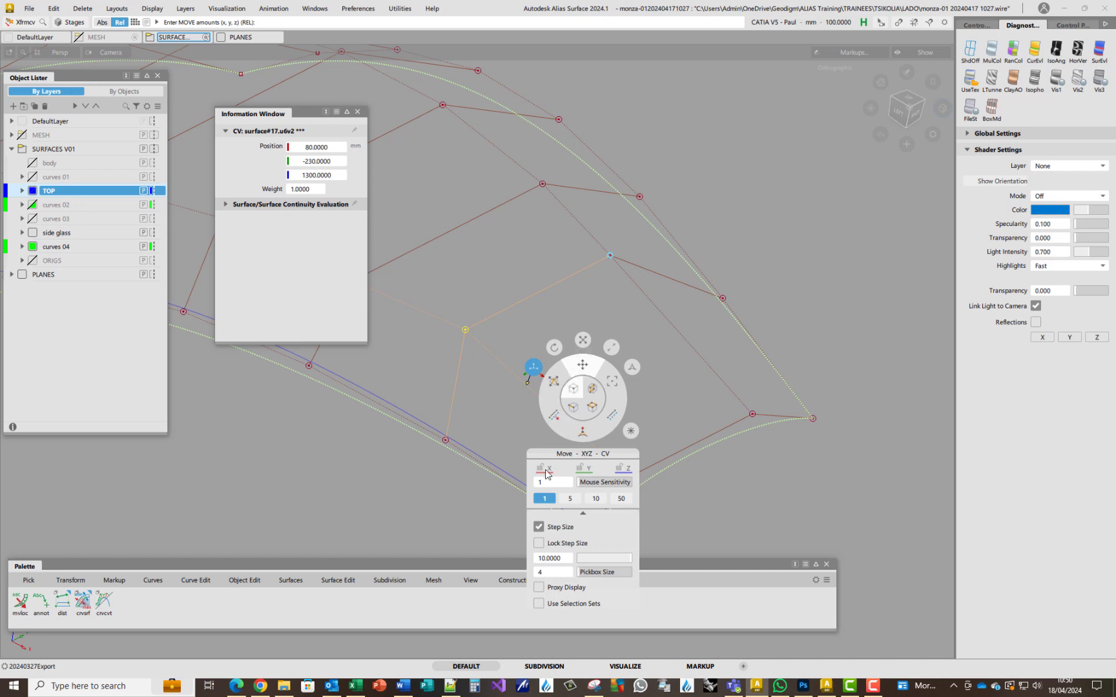
Step: Turn on Lock Step Size for Transform CV and raise the picked CV to about Z 1305.47 mm
key("space")
key("space")
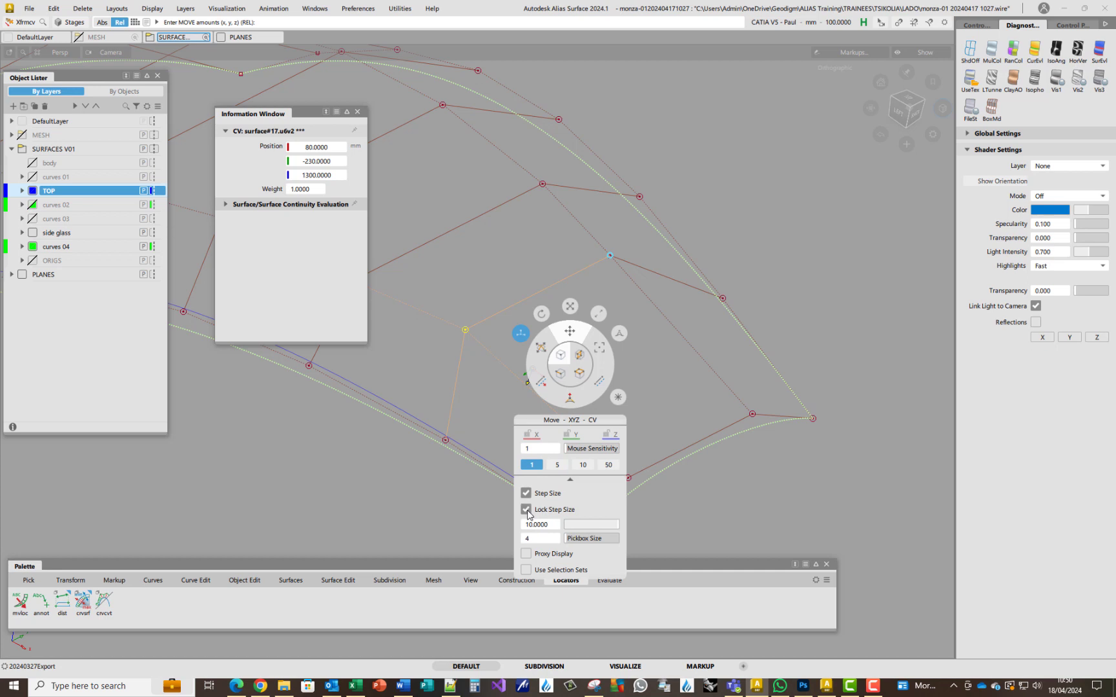
key("space")
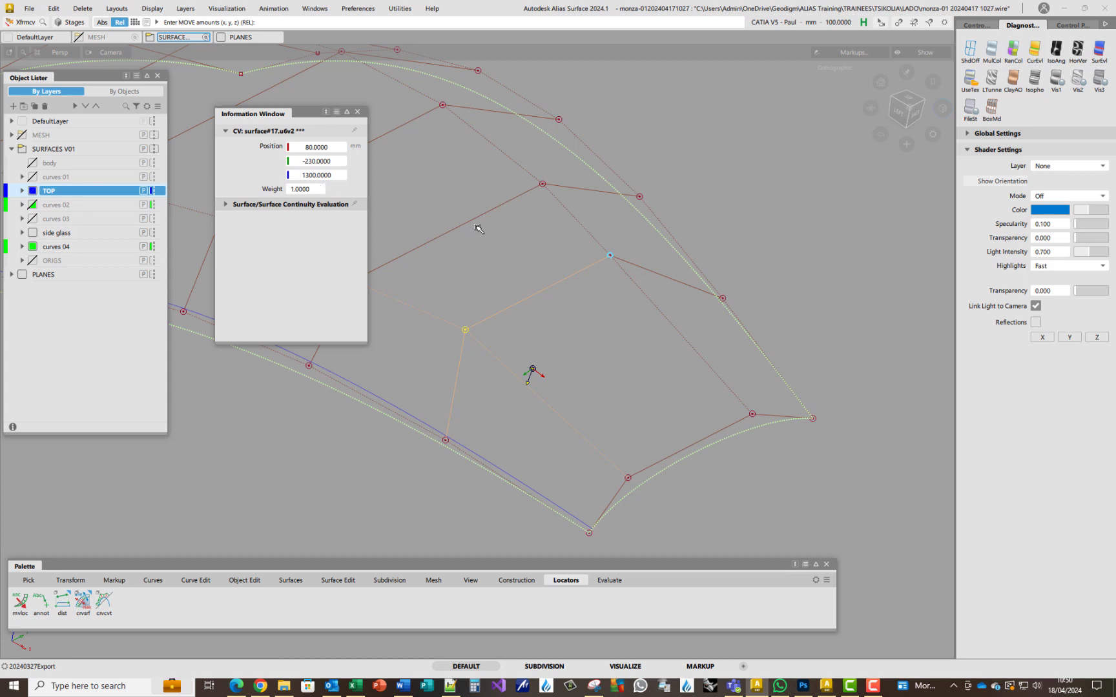
right_click_drag(471, 189, 458, 176)
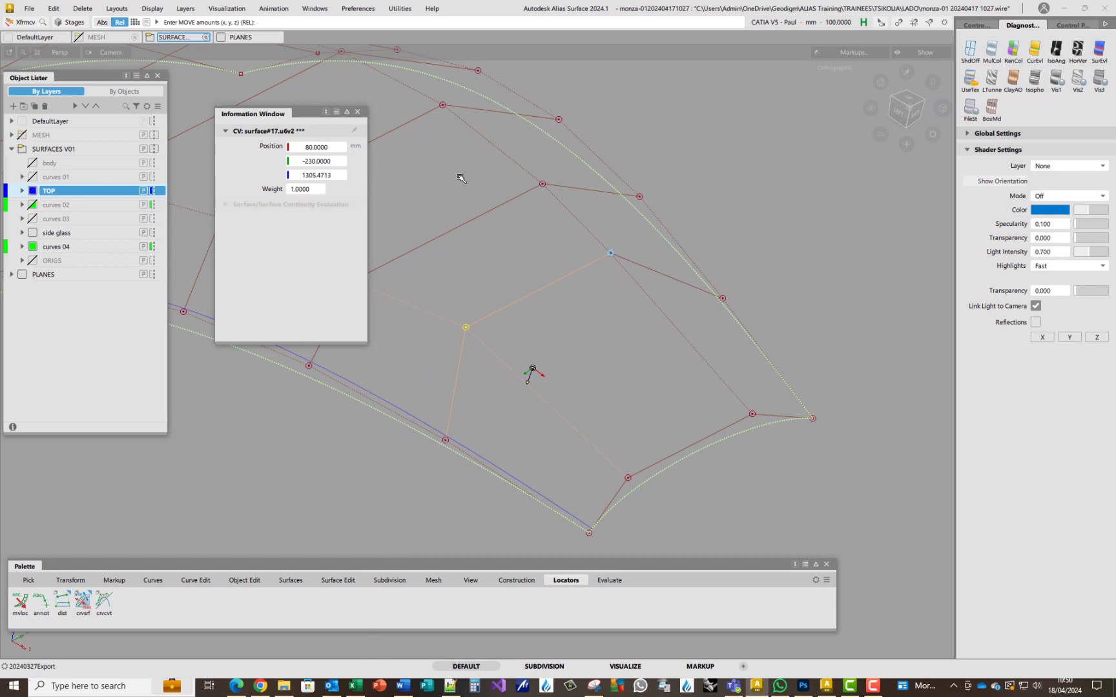
key("space")
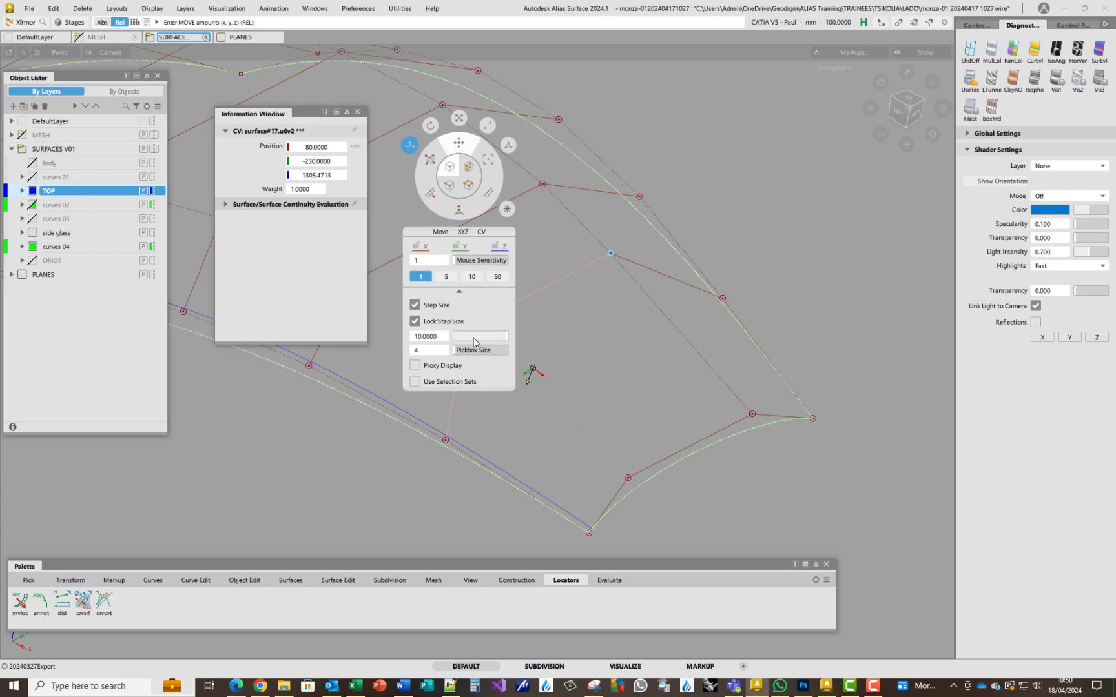
key("space")
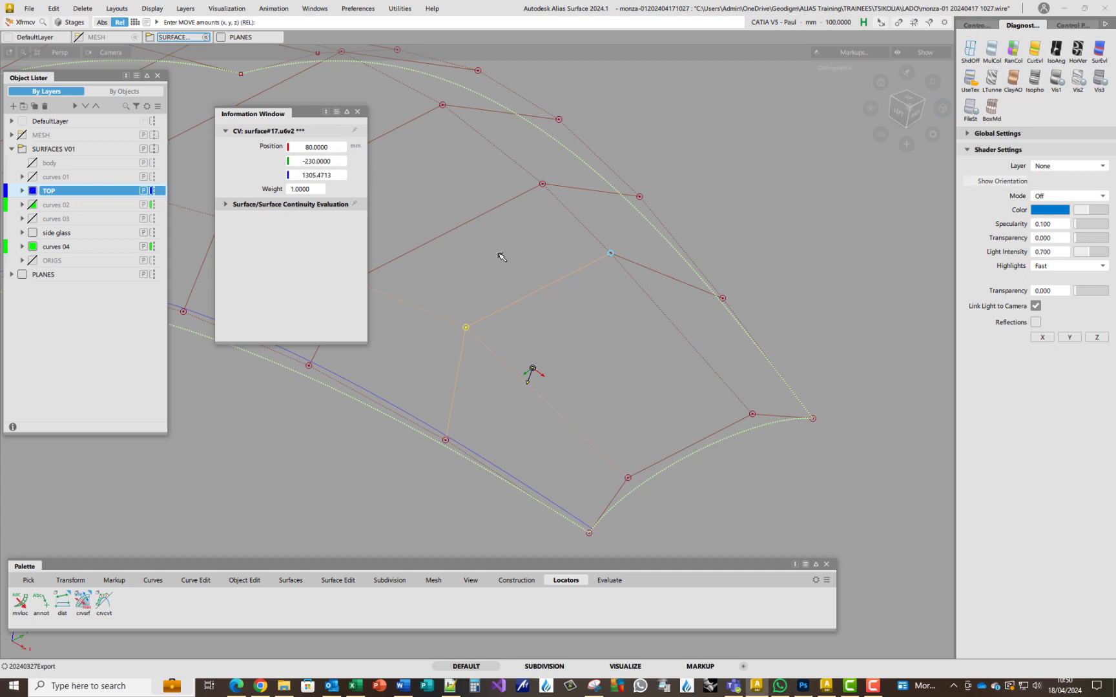
Step: Move the picked CV along X and Y to about X 81.15, Y -223.27 mm
middle_click_drag(590, 292, 591, 294)
middle_click_drag(378, 383, 379, 384)
middle_click_drag(379, 384, 379, 383)
right_click(467, 284)
left_click_drag(573, 385, 594, 396)
middle_click_drag(593, 397, 406, 288)
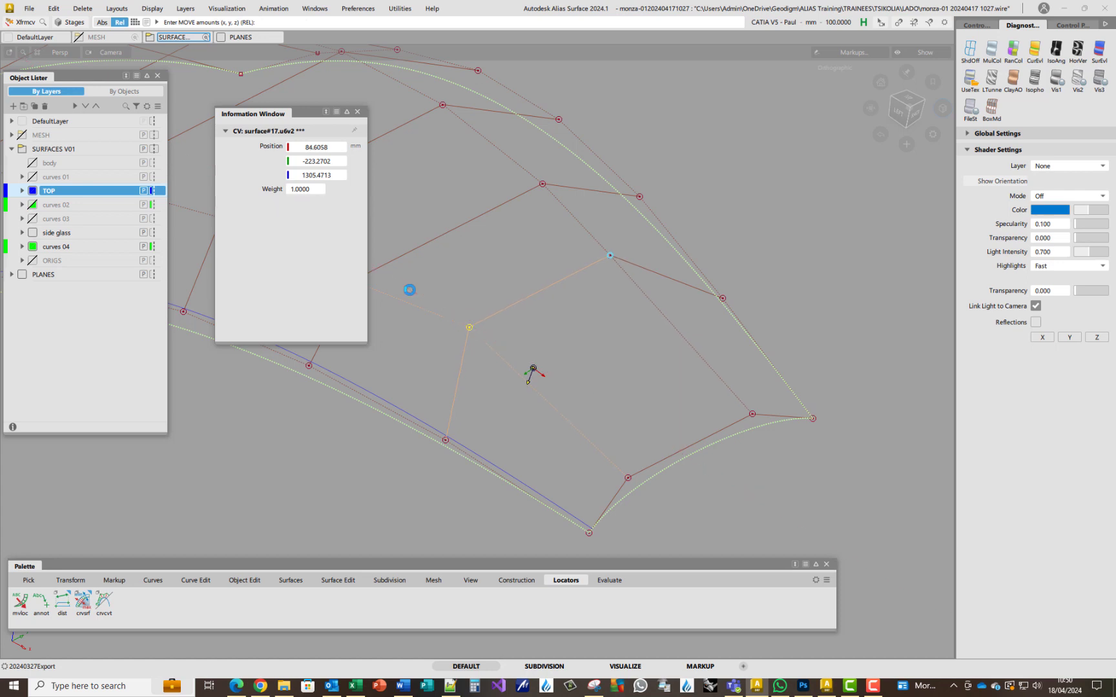
right_click(534, 274)
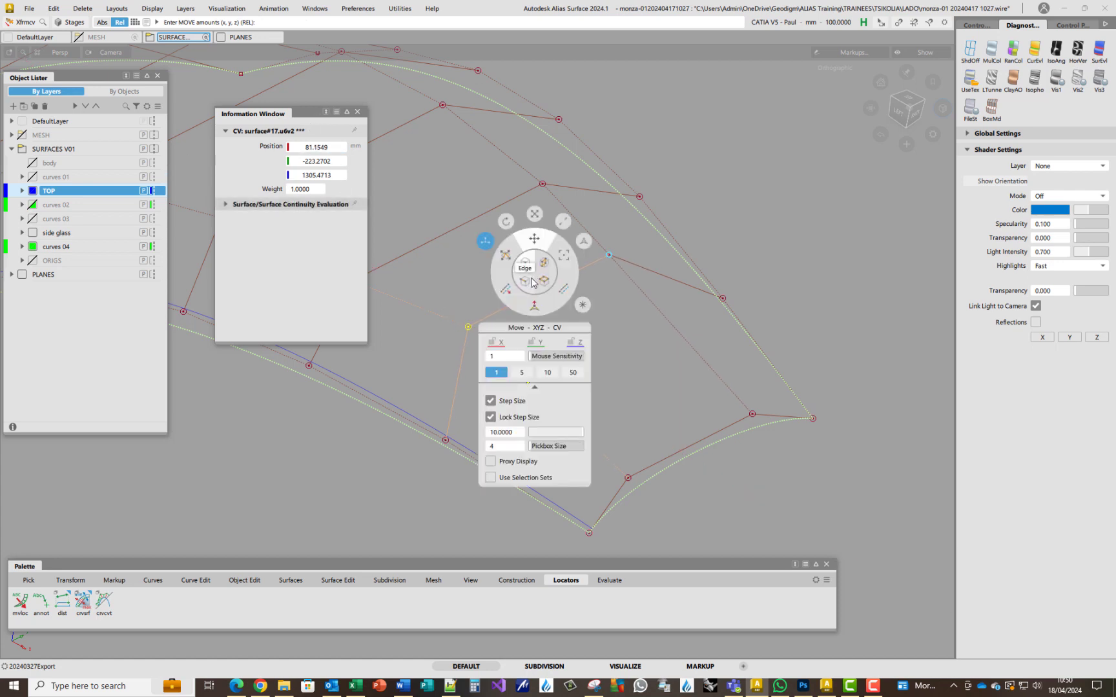
left_click(466, 281)
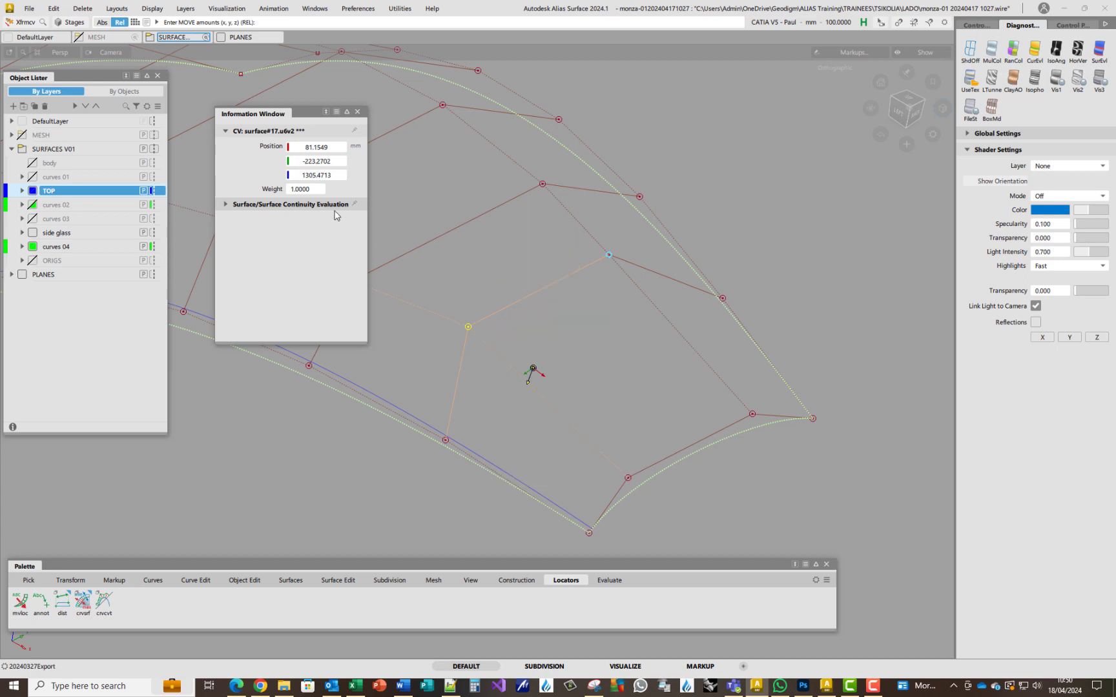
Step: Set the picked CV's position to X 80, Y -220 and Z 1300 mm in the Information Window
left_click(323, 154)
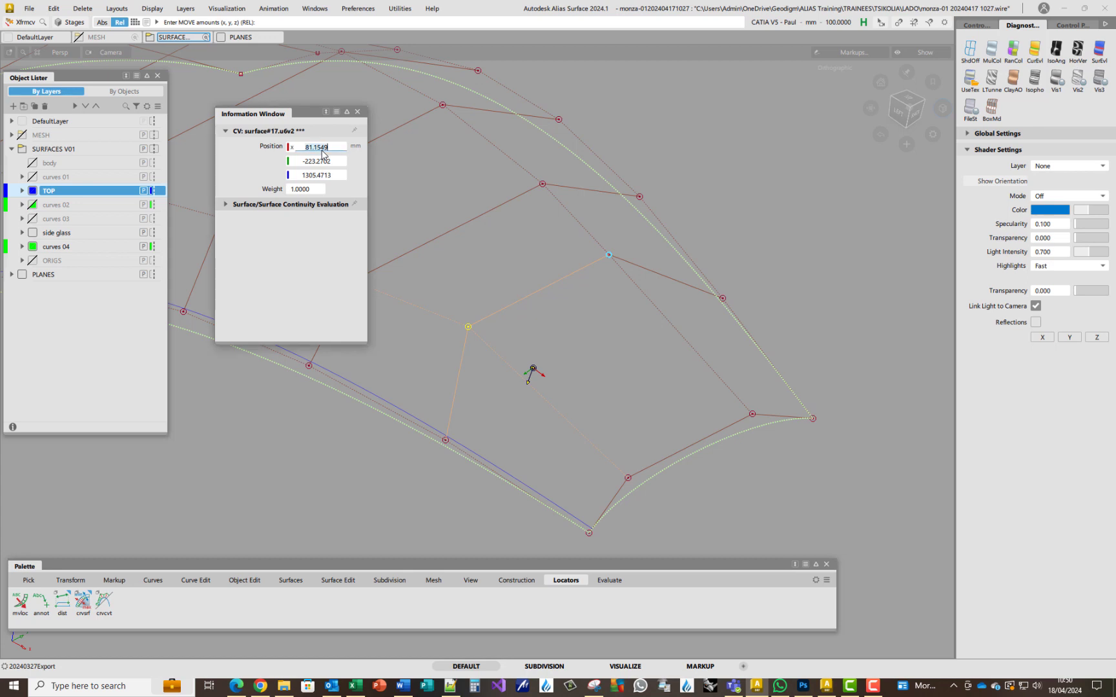
type("80")
left_click(319, 160)
key("Return")
left_click(318, 174)
key("BackSpace")
key("BackSpace")
key("BackSpace")
key("BackSpace")
key("BackSpace")
key("BackSpace")
key("BackSpace")
key("BackSpace")
key("BackSpace")
type("1300")
key("Return")
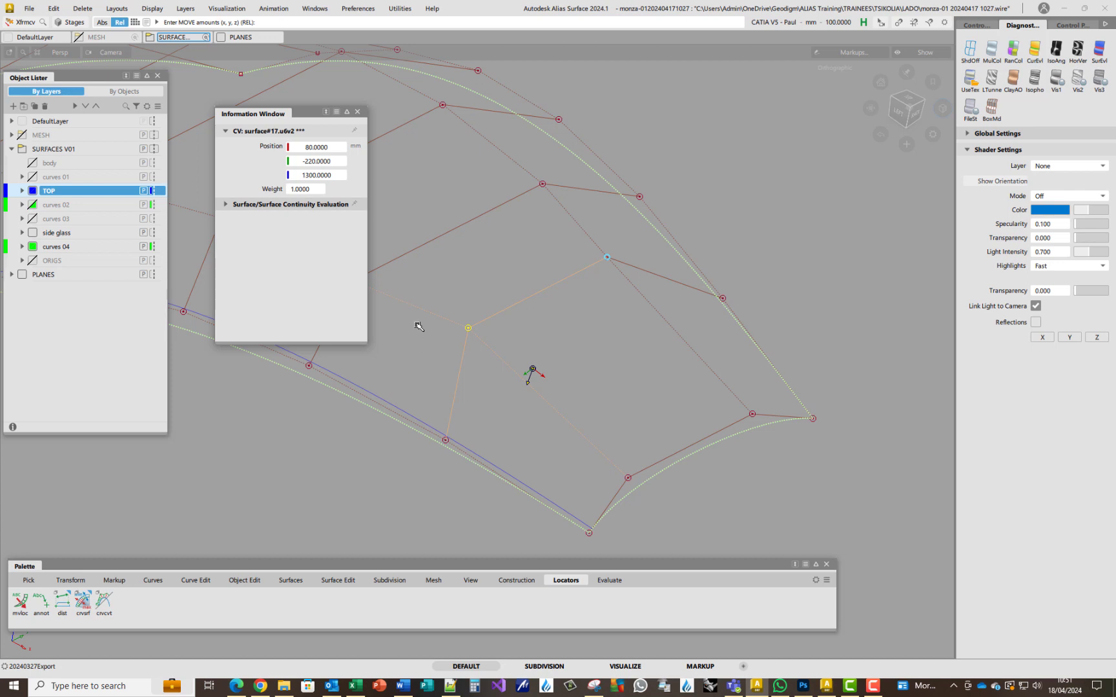
Step: Move the picked CV one 10 mm step along X to X 70 mm
key("space")
left_click_drag(463, 314, 441, 279)
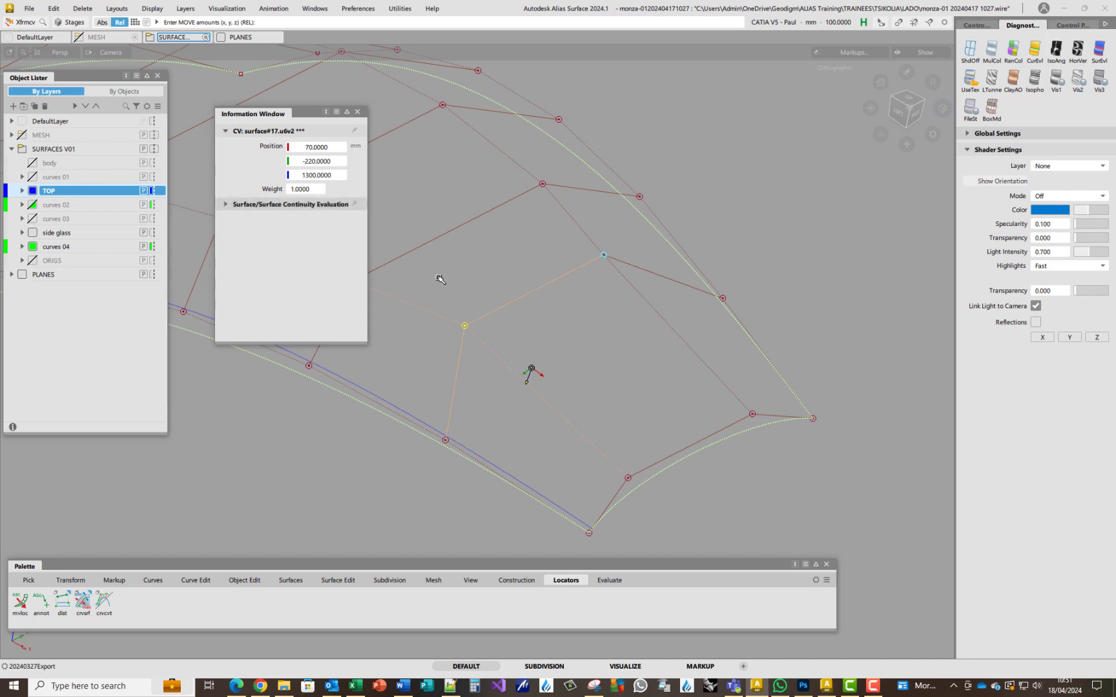
key("Left")
Step: Undo the latest moves of the picked CV
left_click(400, 215)
left_click(410, 182)
key("ctrl+z")
key("ctrl+z")
key("ctrl+z")
key("ctrl+z")
key("ctrl+z")
key("ctrl+z")
key("ctrl+z")
key("ctrl+z")
key("ctrl+z")
key("ctrl+z")
key("ctrl+z")
Step: Nudge the picked CV back and forth along X in 10 mm steps, finishing at X 160 mm
key("Left")
key("Left")
key("Right")
key("Right")
key("Right")
left_click_drag(428, 182, 437, 191)
key("Left")
key("Left")
key("Left")
key("Left")
key("Left")
key("Right")
key("Right")
key("Right")
key("Right")
Step: Nudge the picked CV back and forth along Y in 10 mm steps, finishing at Y -210 mm
key("Up")
key("Up")
key("Up")
key("Up")
key("Up")
key("Down")
key("Down")
key("Down")
key("Down")
key("Down")
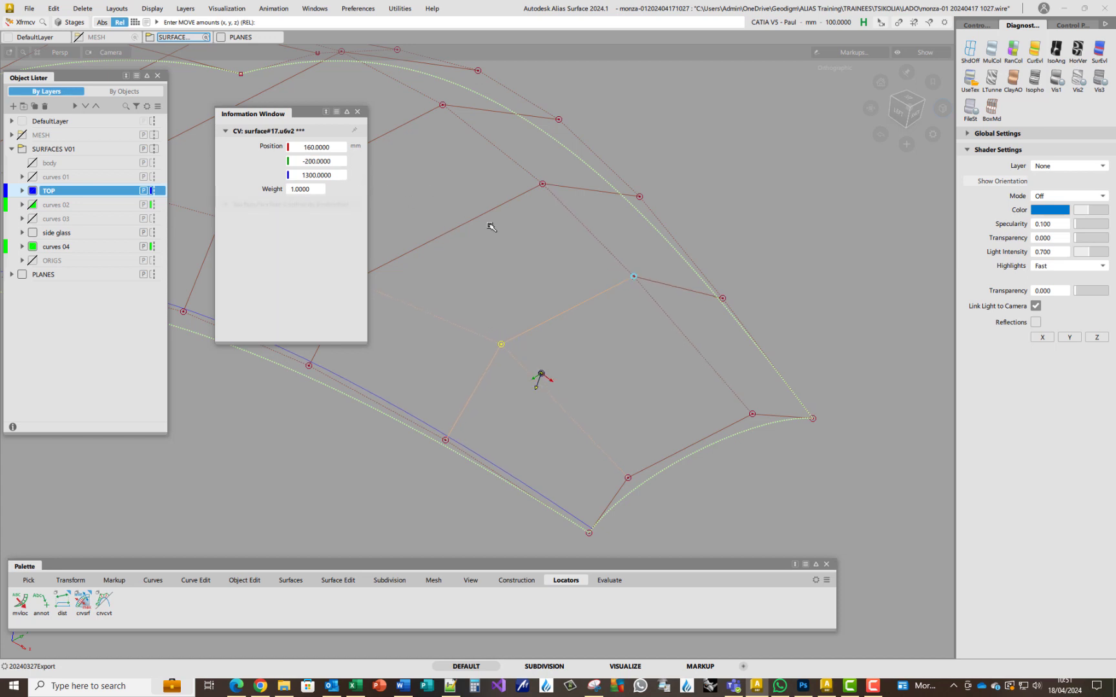
key("Up")
key("Up")
key("Up")
key("Up")
key("Up")
key("Up")
key("Up")
key("Down")
key("Down")
key("Down")
key("Down")
key("Down")
key("Down")
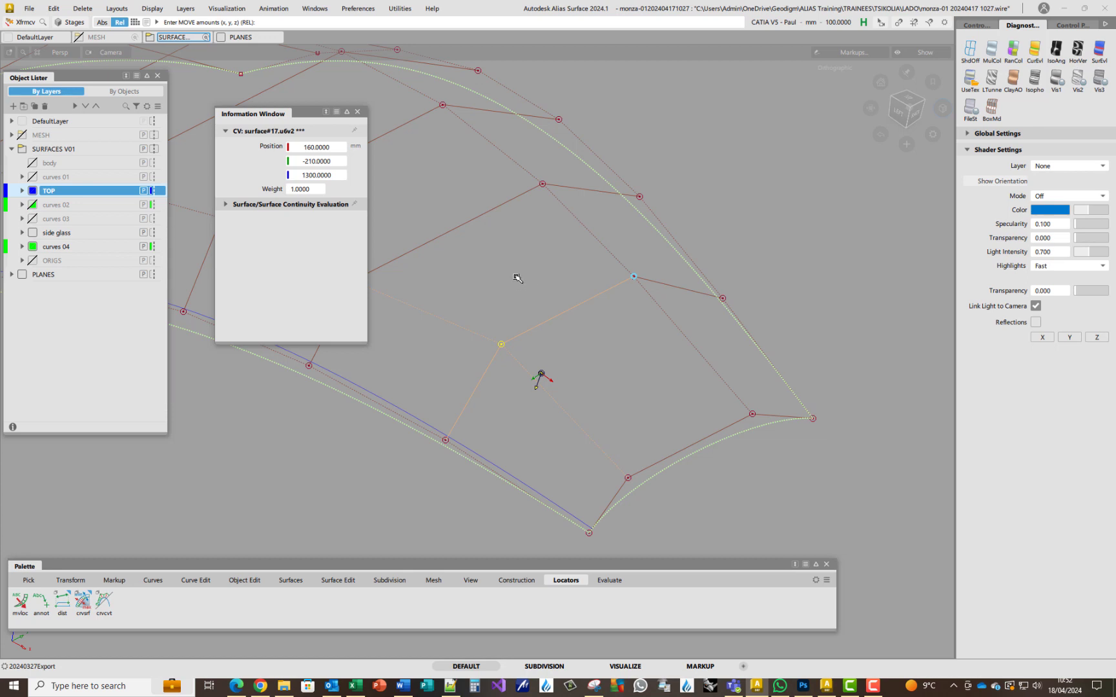
Step: Move the picked CV freely along Y and Z to about Y -215.23, Z 1309.57 mm
right_click_drag(493, 252, 483, 418)
middle_click_drag(414, 371, 413, 371)
left_click_drag(413, 370, 417, 357)
right_click(466, 296)
right_click_drag(505, 288, 502, 289)
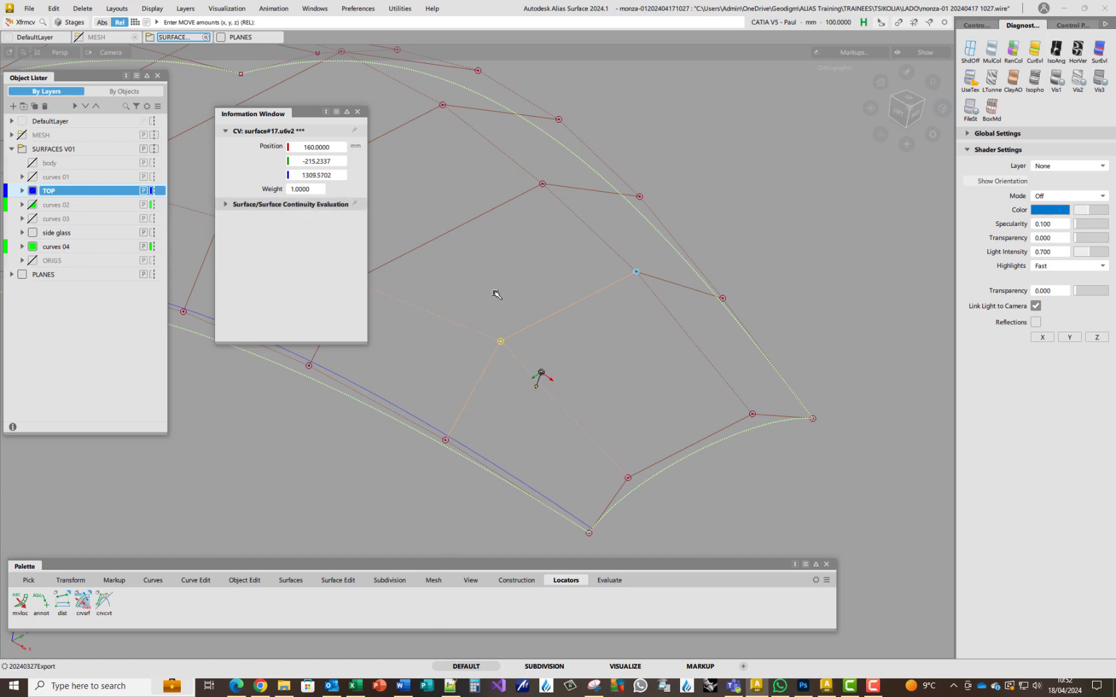